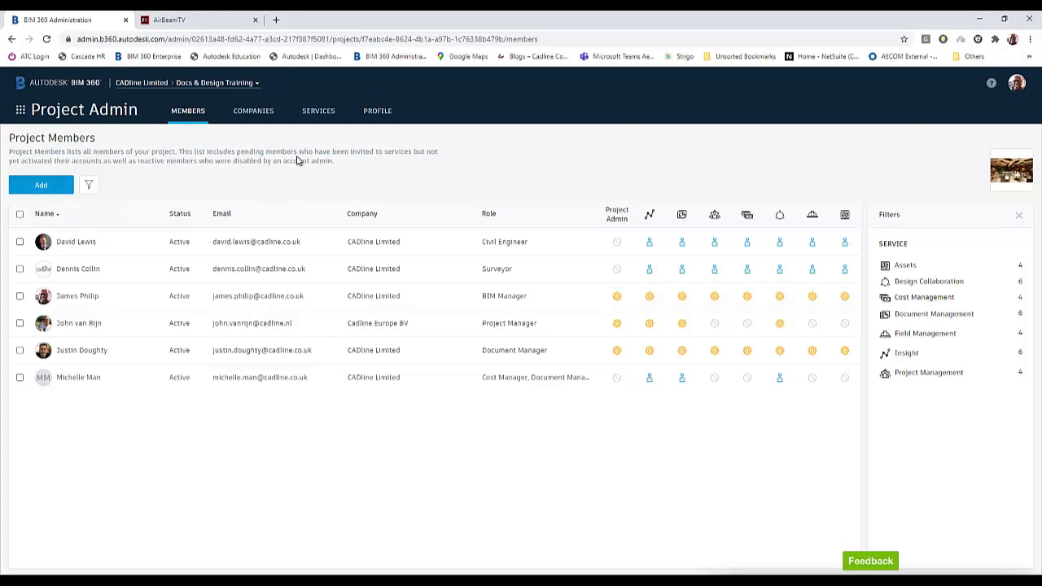
Step: Open the permissions settings of the project's Assets service and review the available permission levels
{"action": "left_click", "coordinate": [318, 113]}
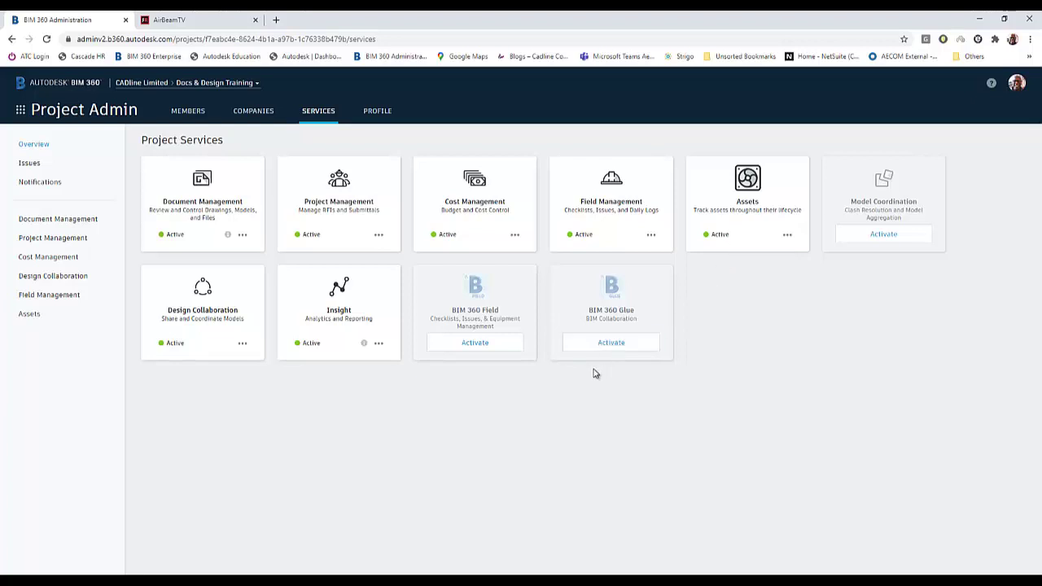
{"action": "left_click", "coordinate": [30, 314]}
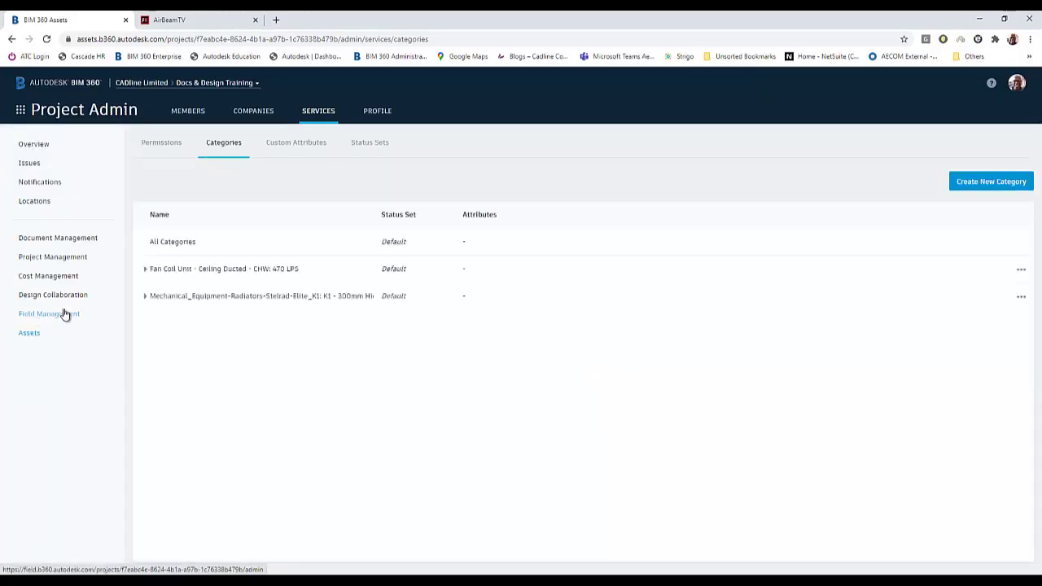
{"action": "left_click", "coordinate": [162, 144]}
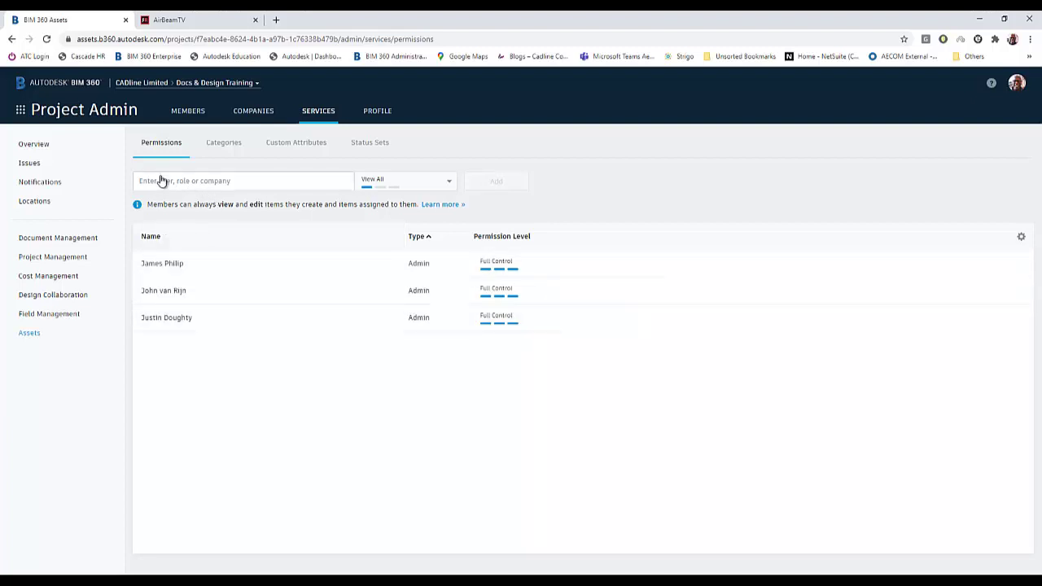
{"action": "left_click", "coordinate": [448, 185]}
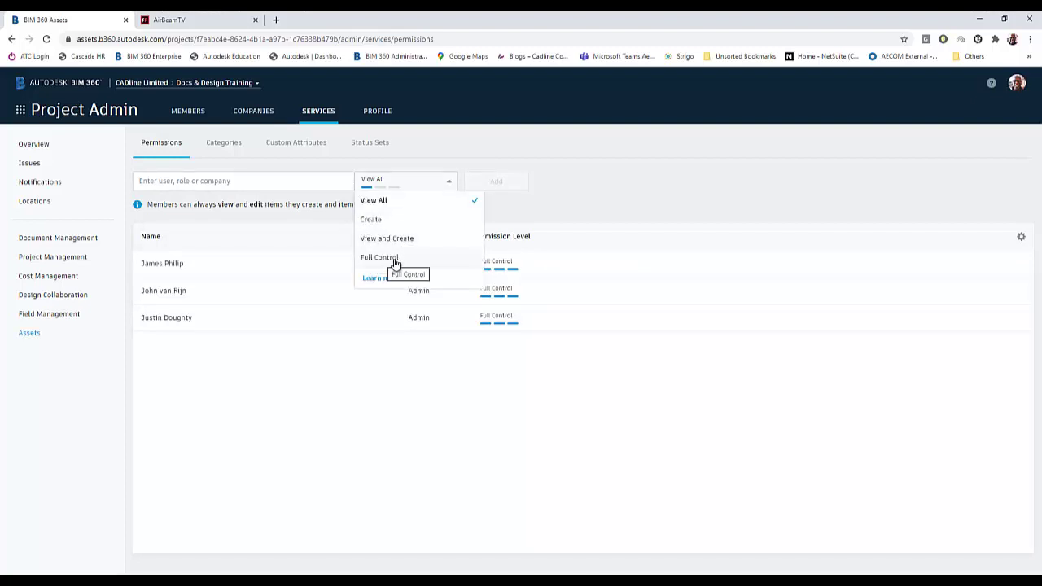
{"action": "left_click", "coordinate": [429, 166]}
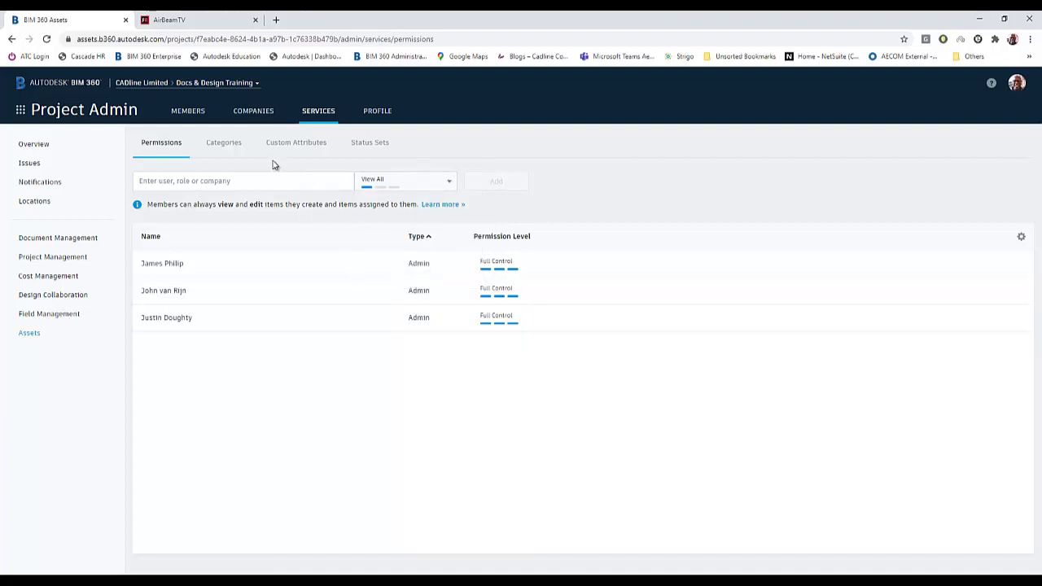
Step: Create a new asset category named Electrical Equipment with the Default status set
{"action": "left_click", "coordinate": [229, 144]}
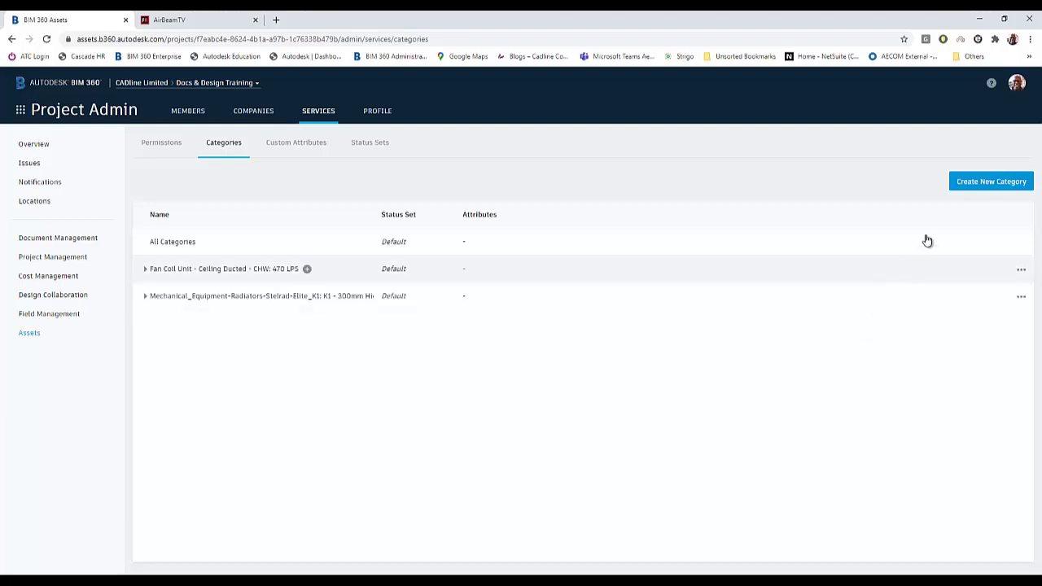
{"action": "left_click", "coordinate": [968, 184]}
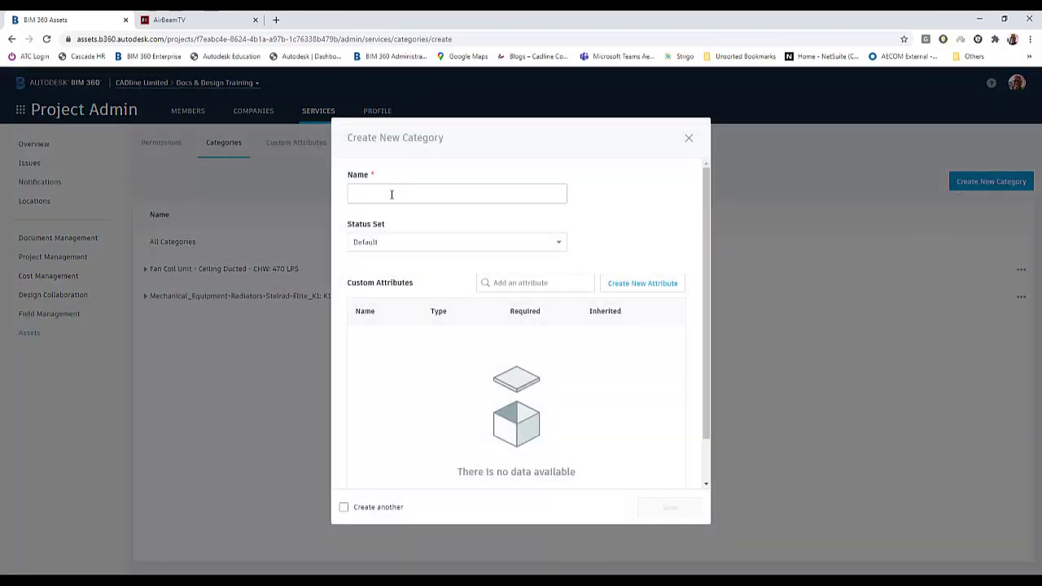
{"action": "left_click", "coordinate": [396, 195]}
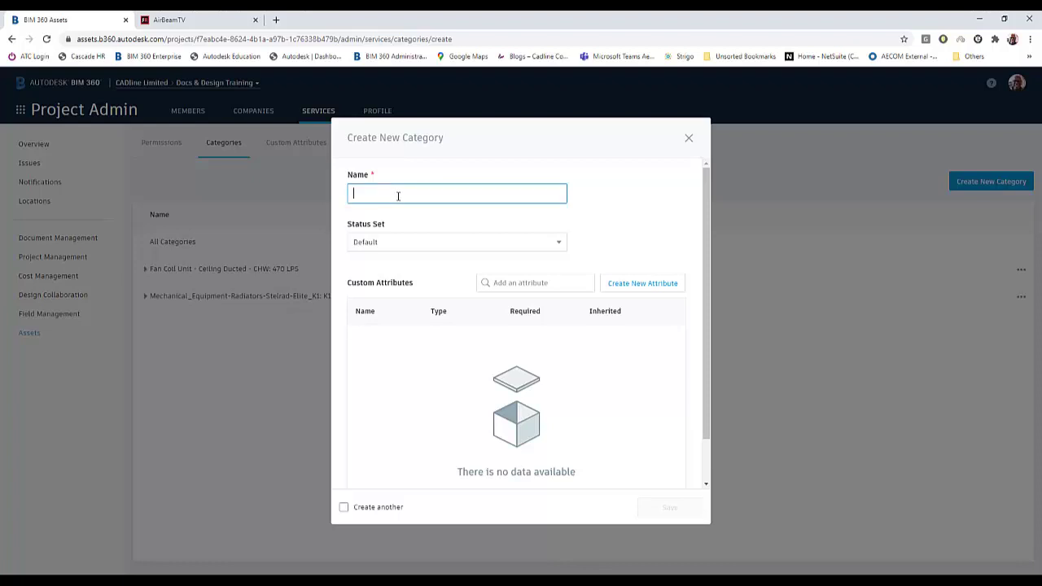
{"action": "type", "text": "Elect"}
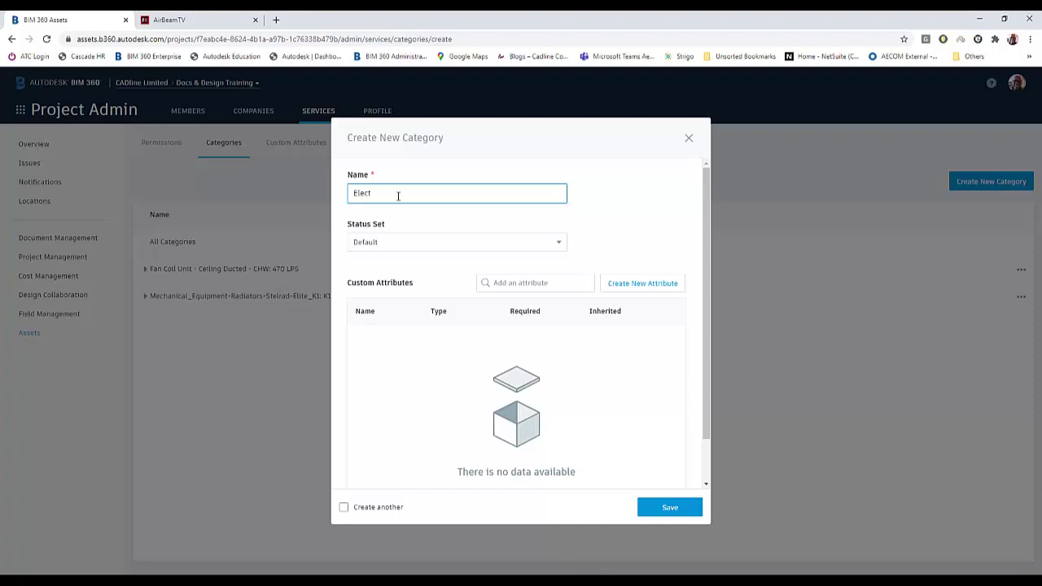
{"action": "type", "text": "rical Equipment"}
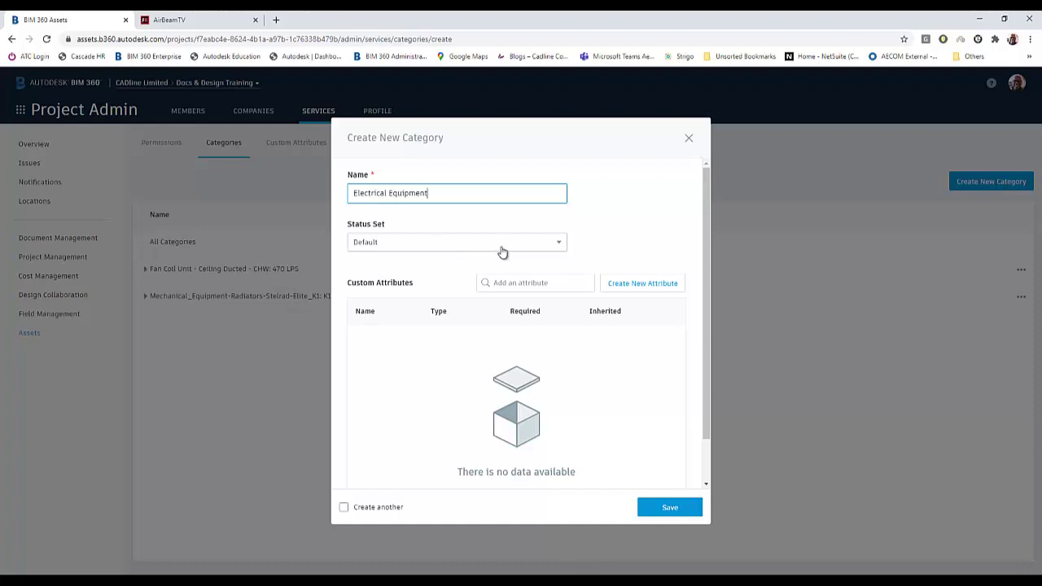
{"action": "left_click", "coordinate": [557, 247]}
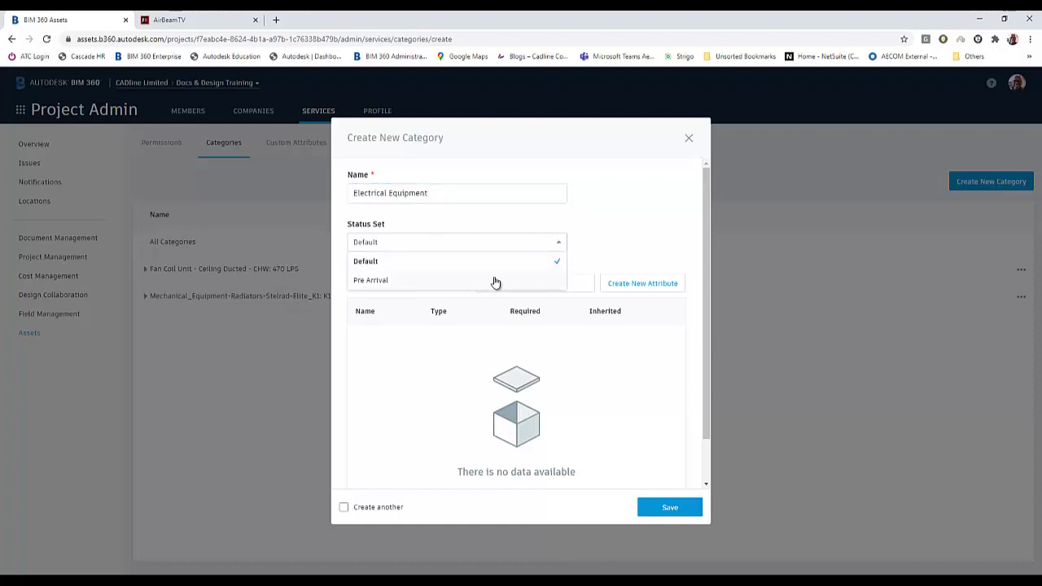
{"action": "left_click", "coordinate": [421, 264]}
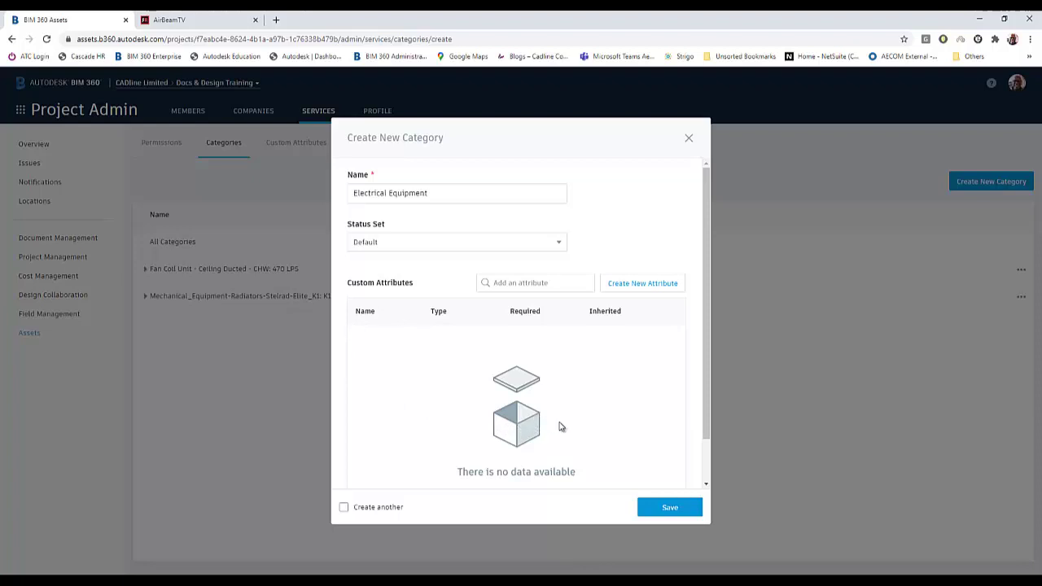
{"action": "left_click", "coordinate": [669, 508]}
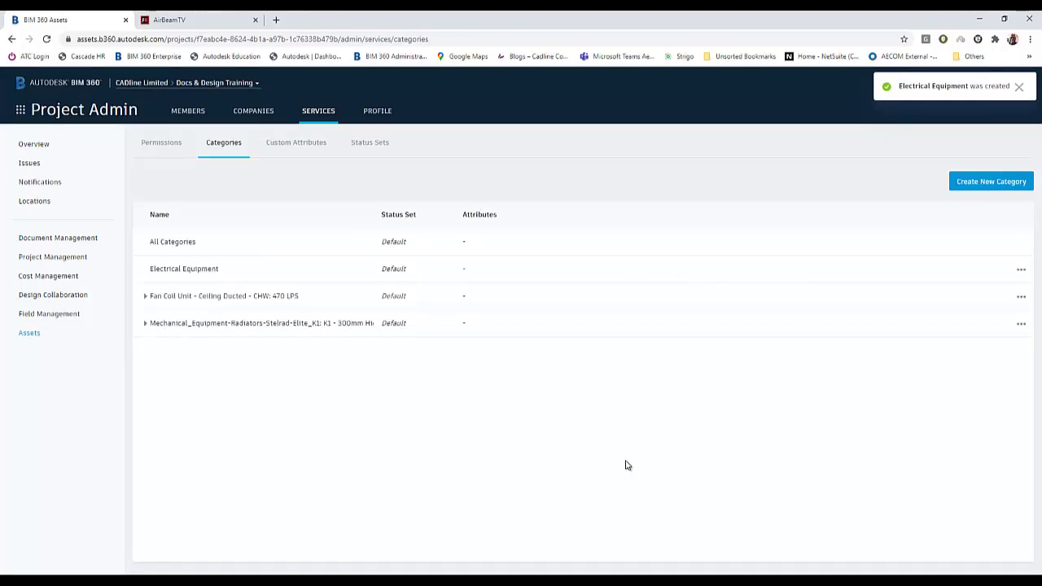
Step: Expand the fan coil unit and radiator categories to view their sub-categories, and look over the custom attributes and new attribute form
{"action": "left_click", "coordinate": [146, 296]}
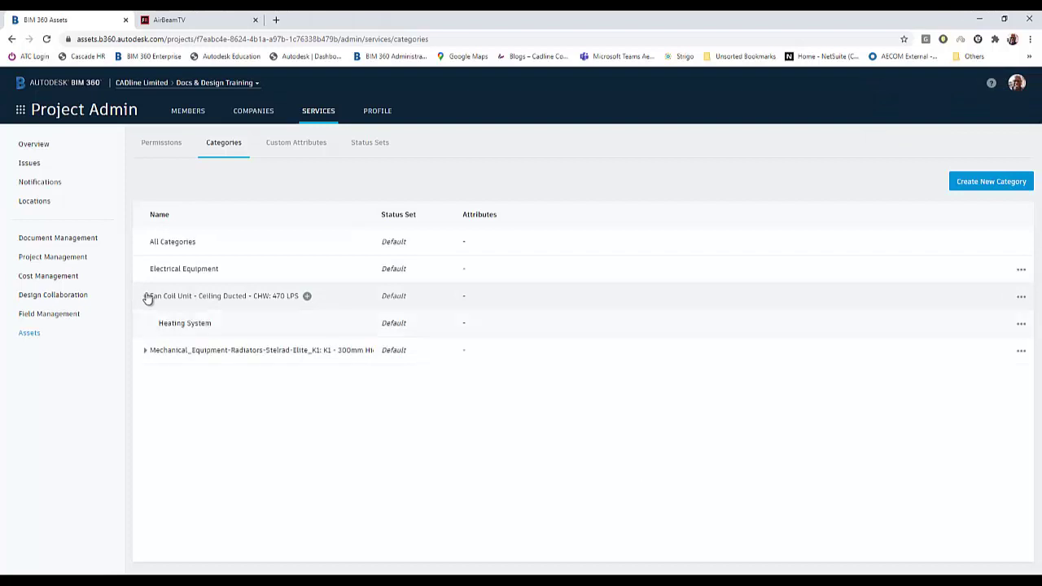
{"action": "left_click", "coordinate": [144, 351]}
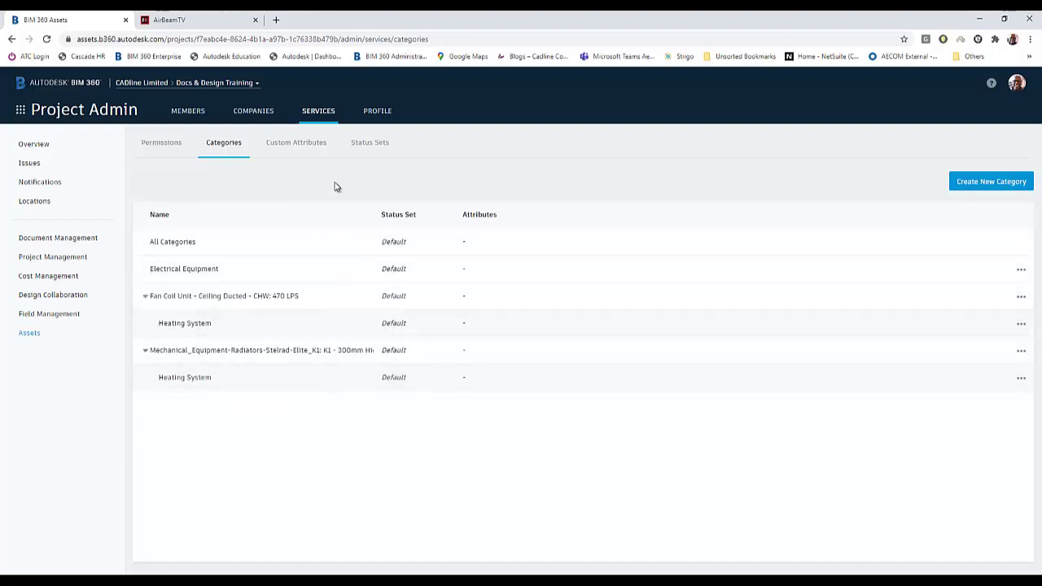
{"action": "left_click", "coordinate": [310, 150]}
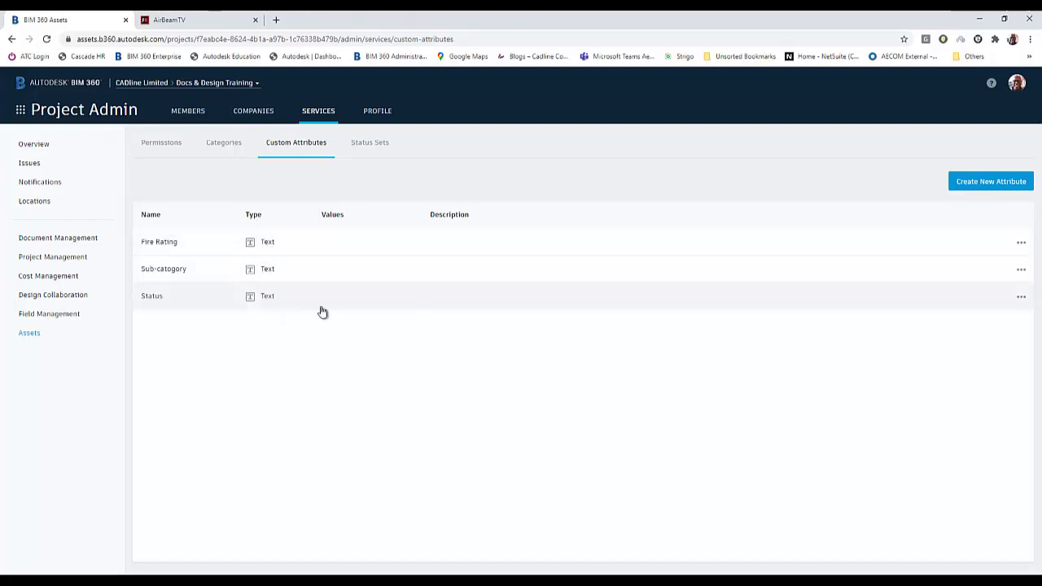
{"action": "left_click", "coordinate": [997, 189]}
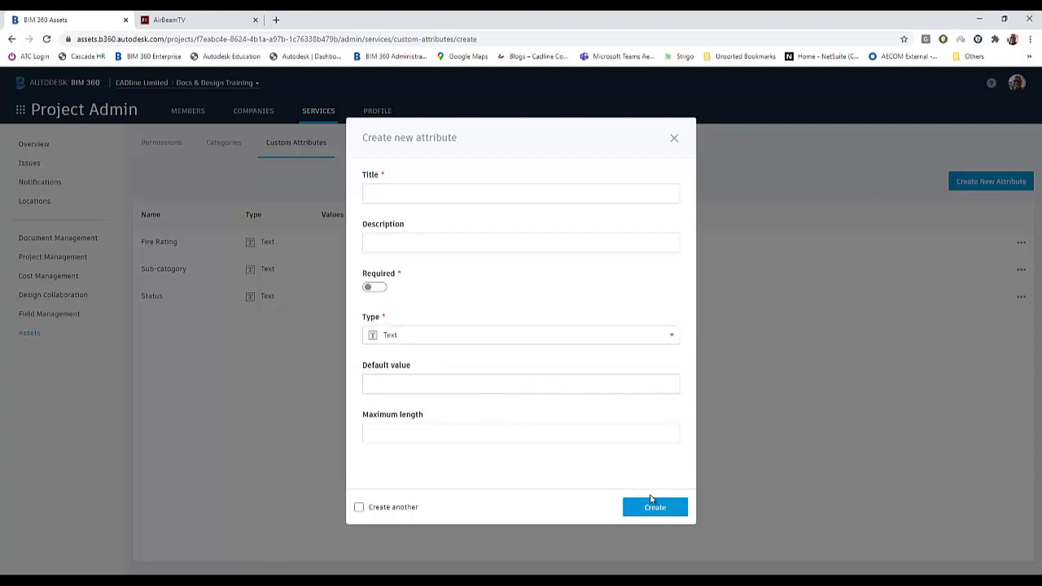
{"action": "left_click", "coordinate": [673, 140]}
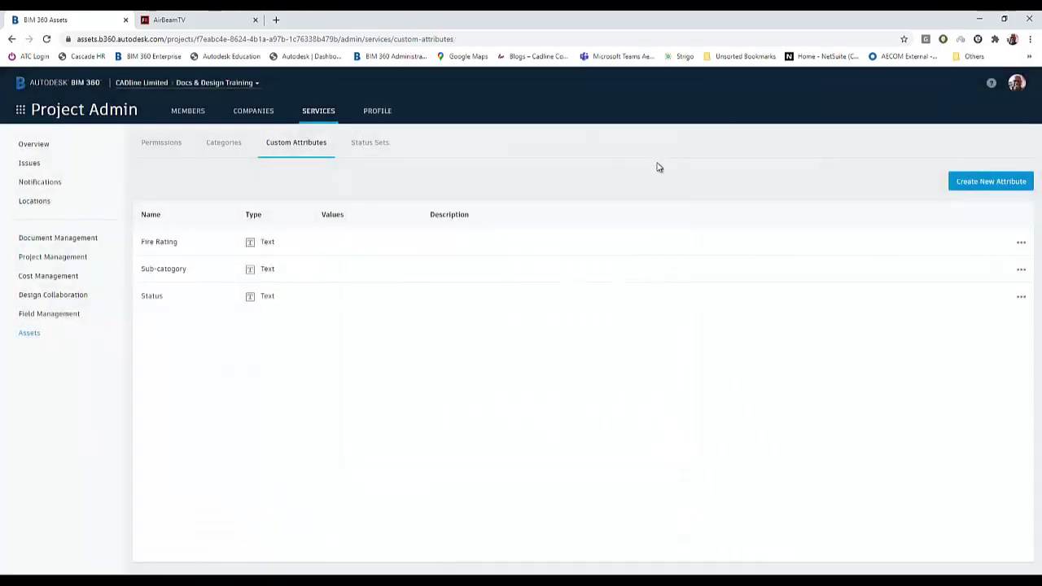
Step: Review the statuses defined in the Default and Pre Arrival status sets
{"action": "left_click", "coordinate": [375, 144]}
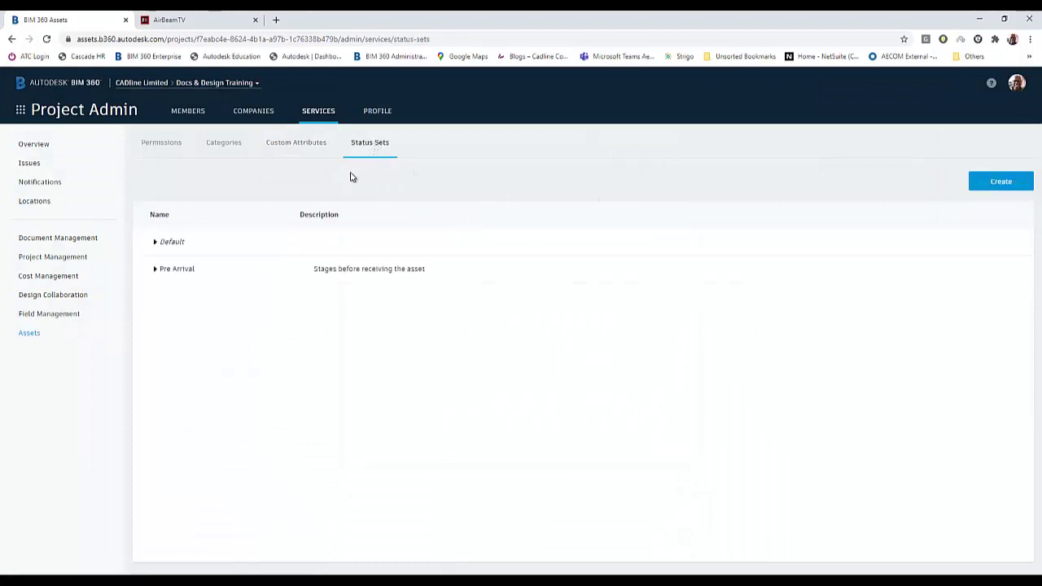
{"action": "left_click", "coordinate": [182, 244]}
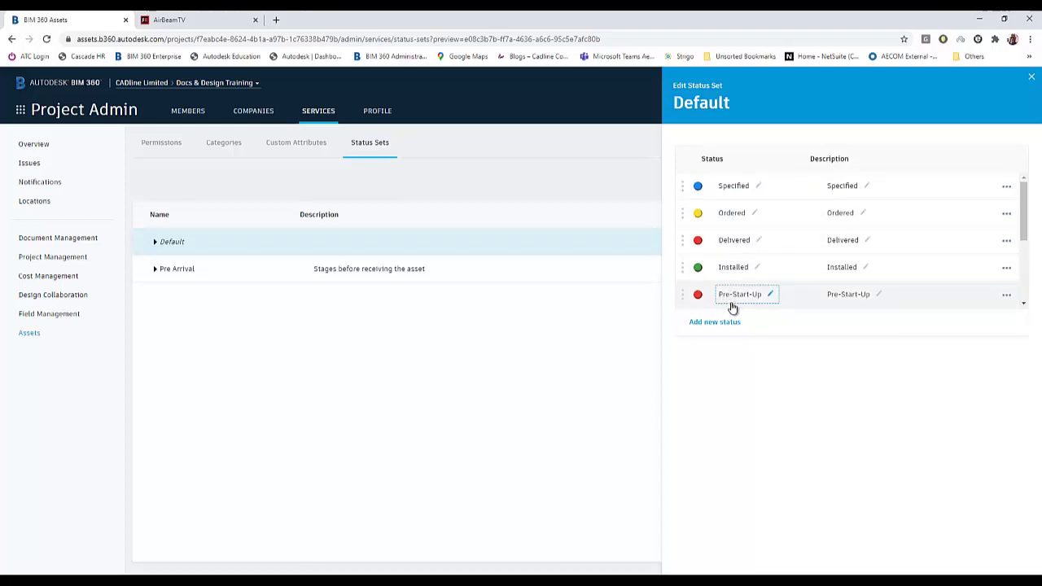
{"action": "left_click_drag", "start_coordinate": [1025, 234], "coordinate": [1021, 299]}
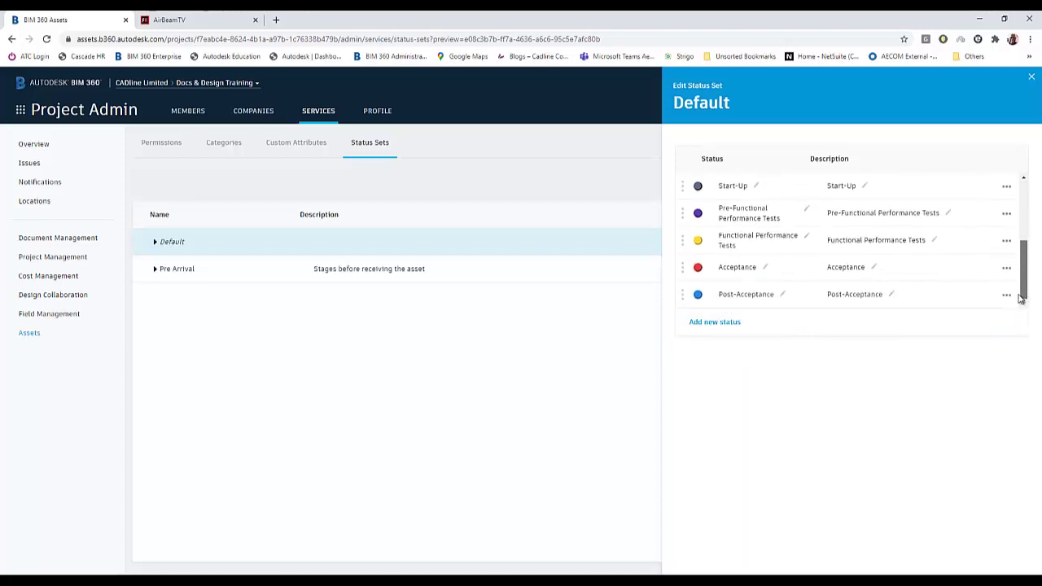
{"action": "scroll", "coordinate": [1020, 299], "scroll_direction": "up", "scroll_amount": 2}
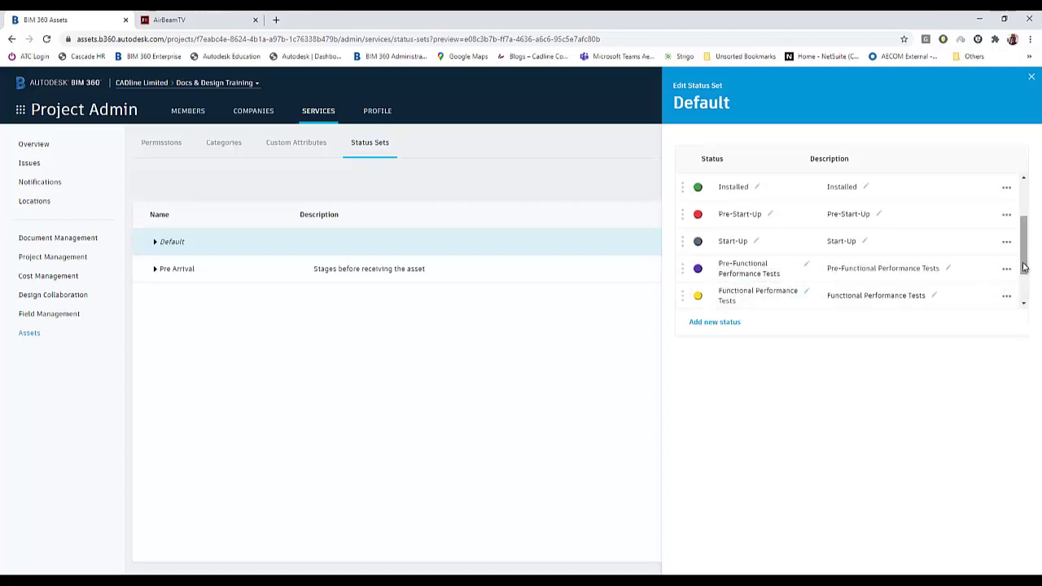
{"action": "left_click_drag", "start_coordinate": [1023, 266], "coordinate": [1029, 223]}
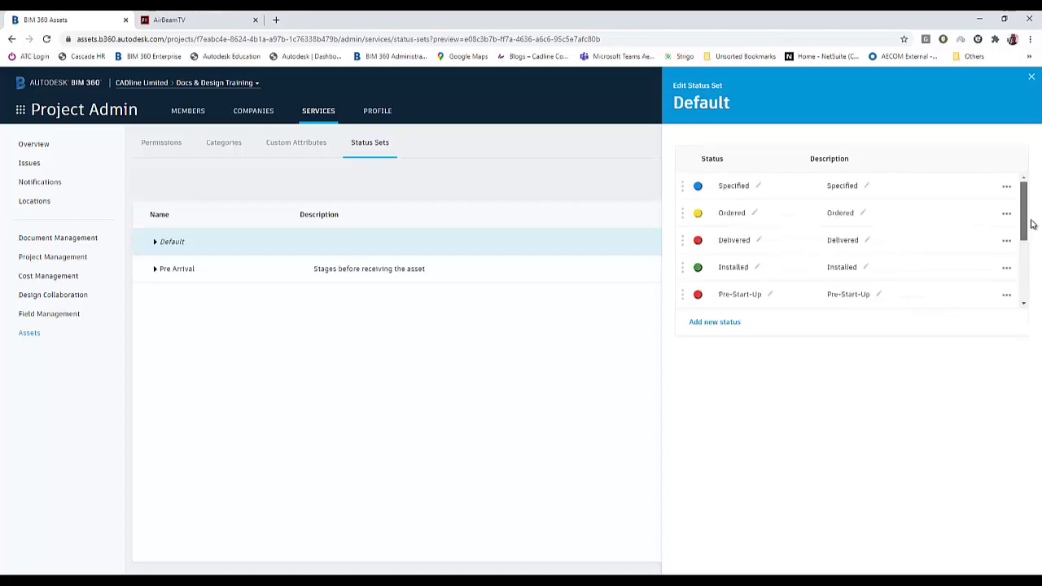
{"action": "left_click", "coordinate": [1030, 84]}
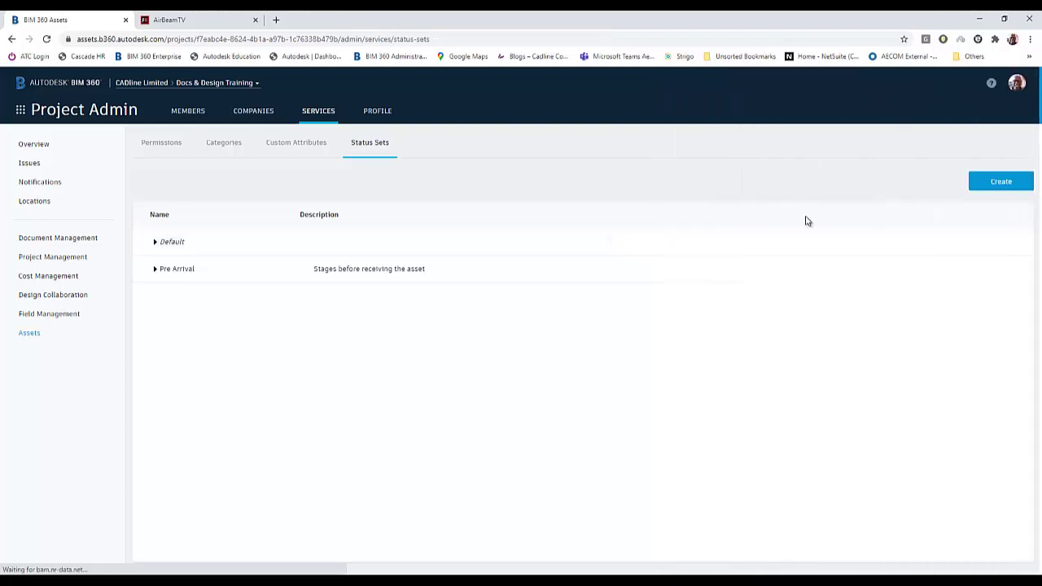
{"action": "left_click", "coordinate": [440, 273]}
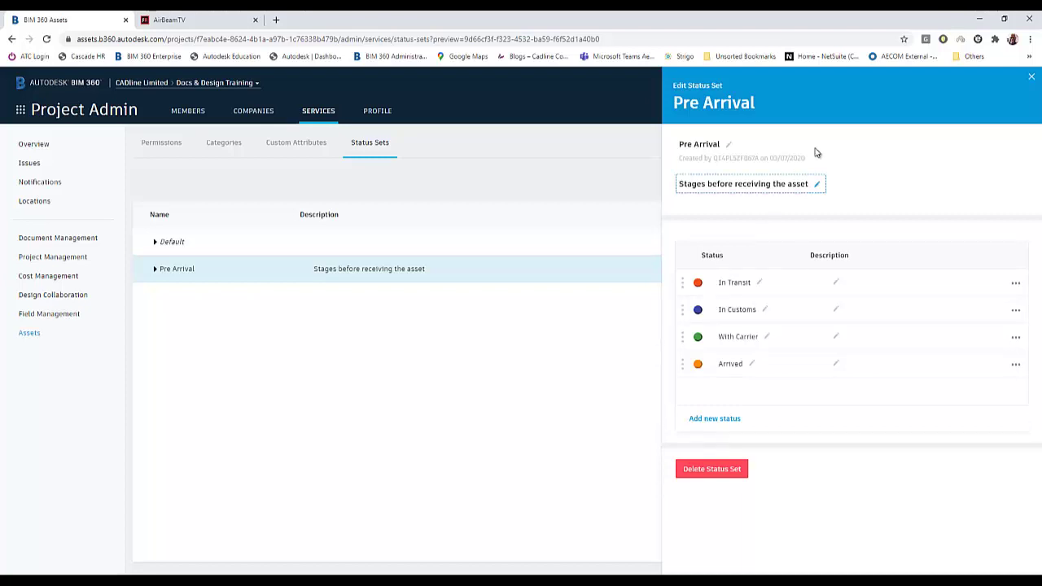
{"action": "left_click", "coordinate": [1032, 77]}
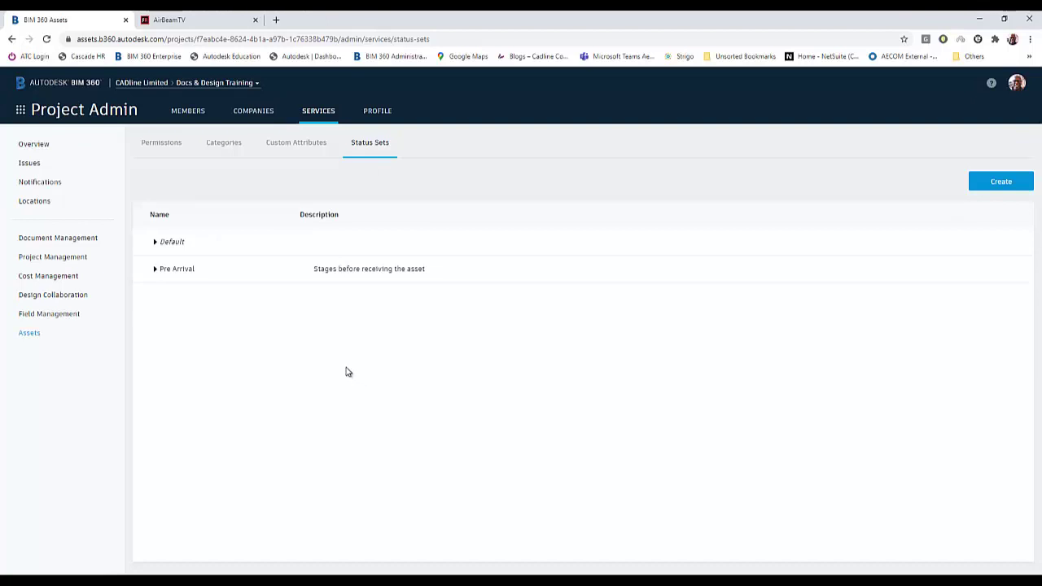
Step: Switch to the project's Assets module and look over the new asset form and the asset import options
{"action": "left_click", "coordinate": [22, 111]}
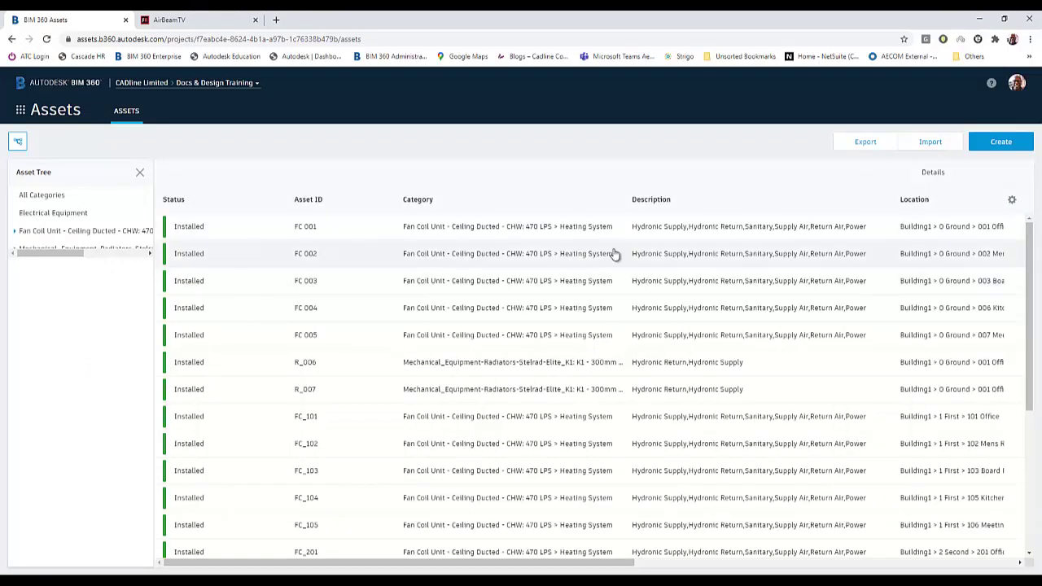
{"action": "left_click", "coordinate": [990, 143]}
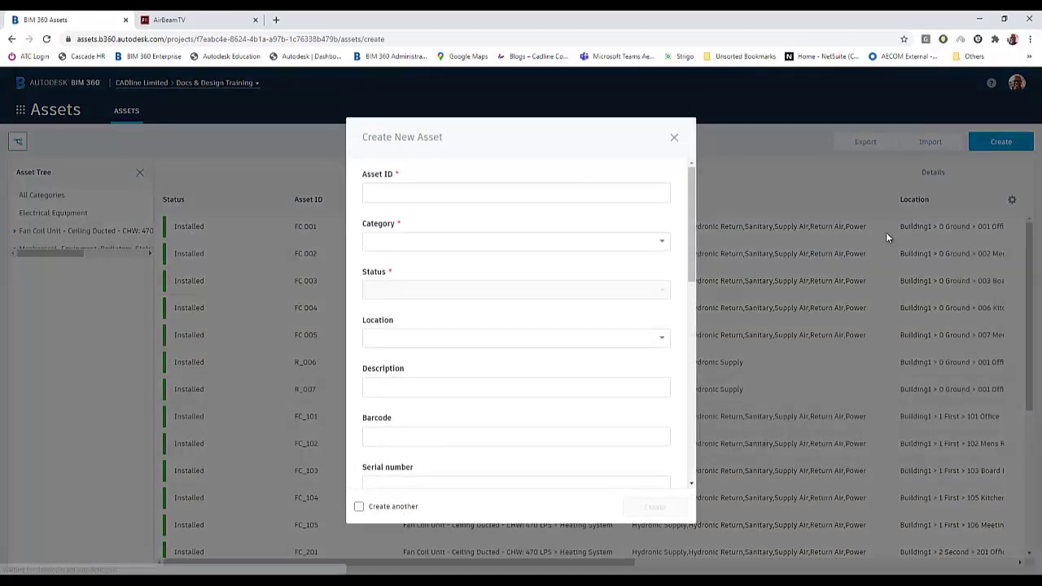
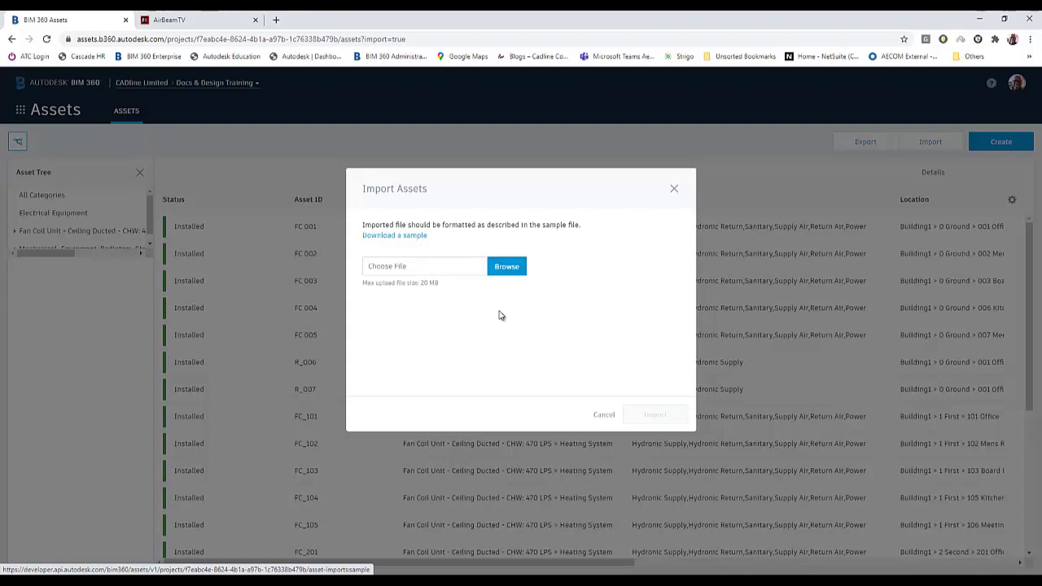
{"action": "left_click", "coordinate": [674, 189]}
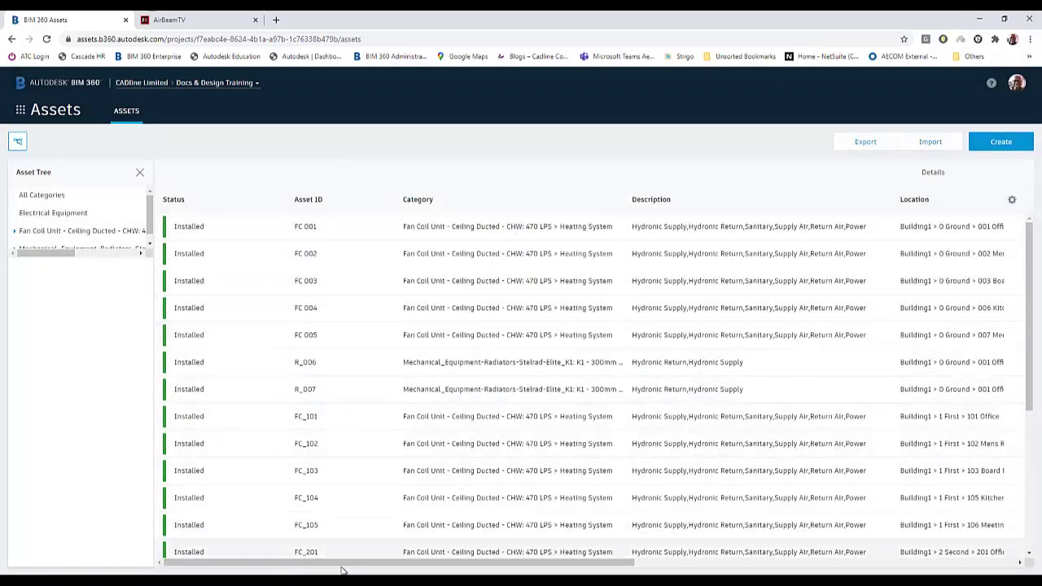
Step: Switch to sample_asset_import (1).xlsx in Excel and examine the column requirements from Name through Model
{"action": "mouse_move", "coordinate": [412, 579]}
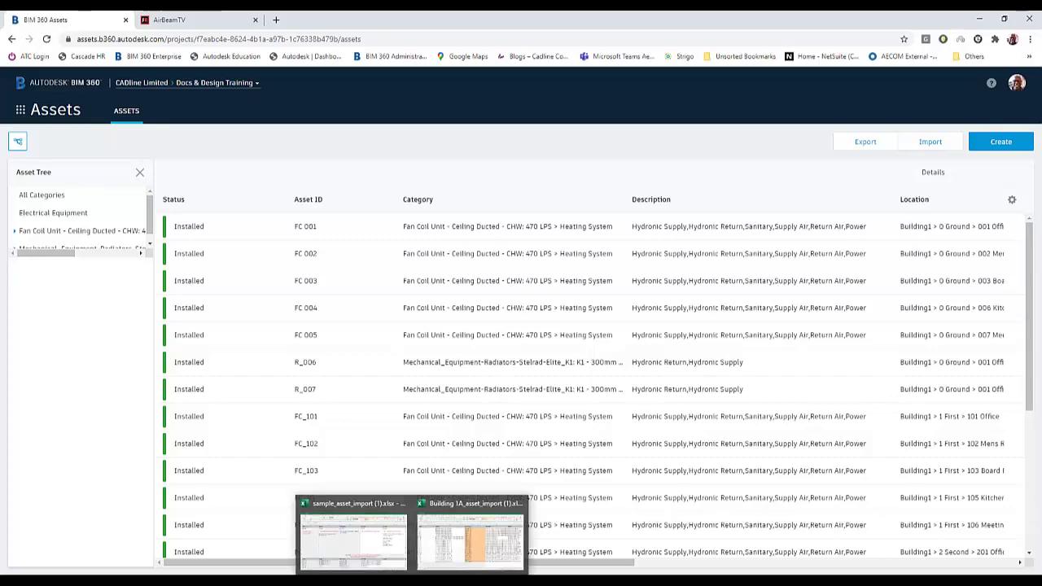
{"action": "left_click", "coordinate": [383, 552]}
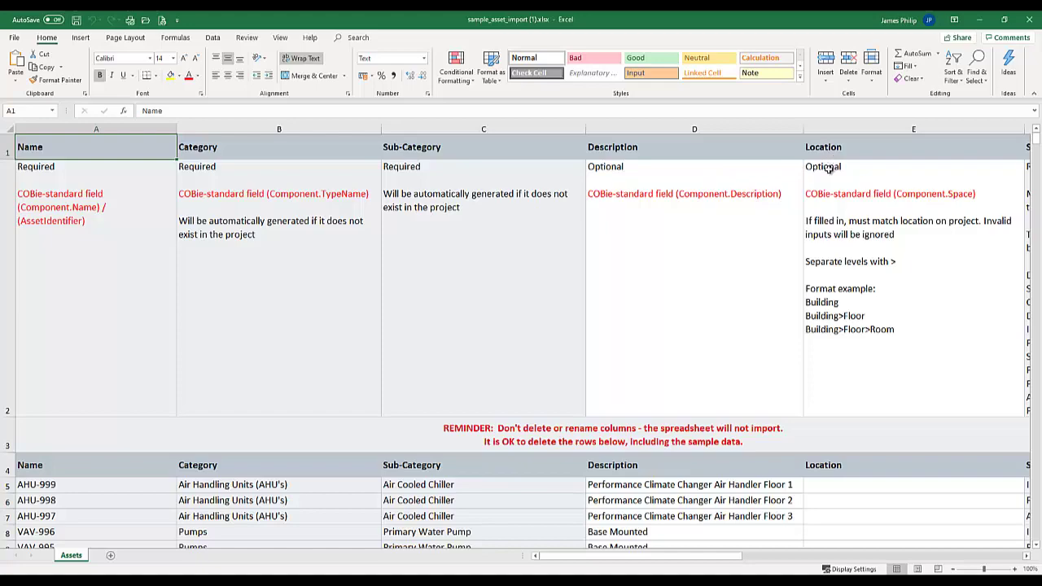
{"action": "left_click_drag", "start_coordinate": [677, 556], "coordinate": [945, 557]}
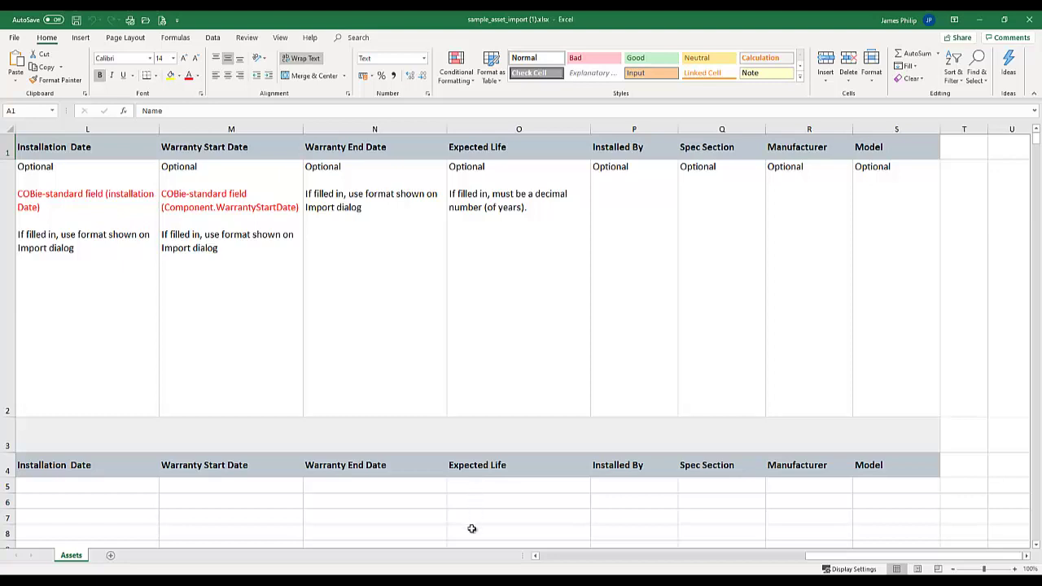
{"action": "left_click_drag", "start_coordinate": [825, 566], "coordinate": [661, 564]}
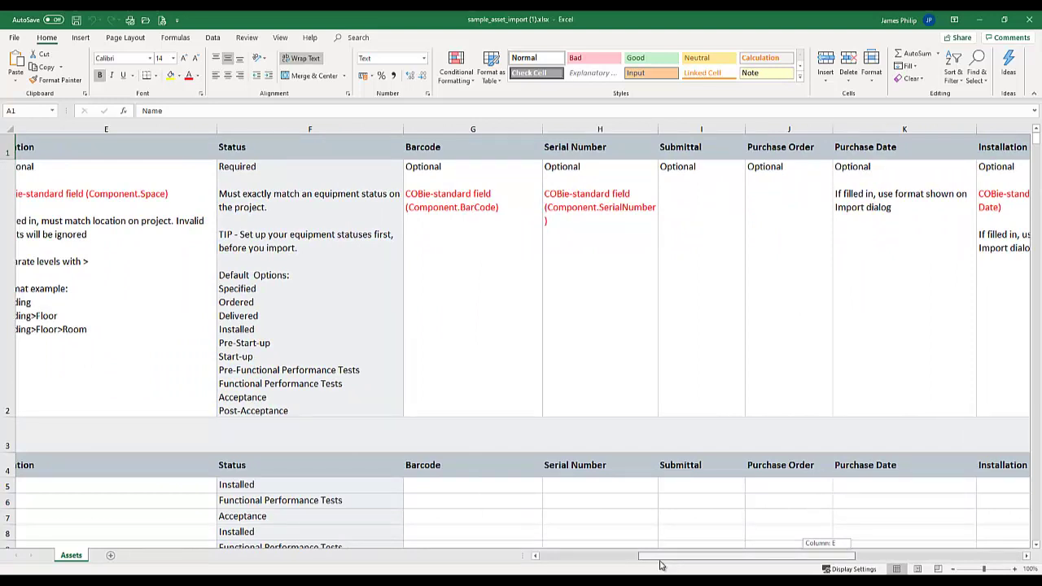
{"action": "left_click_drag", "start_coordinate": [661, 565], "coordinate": [661, 565]}
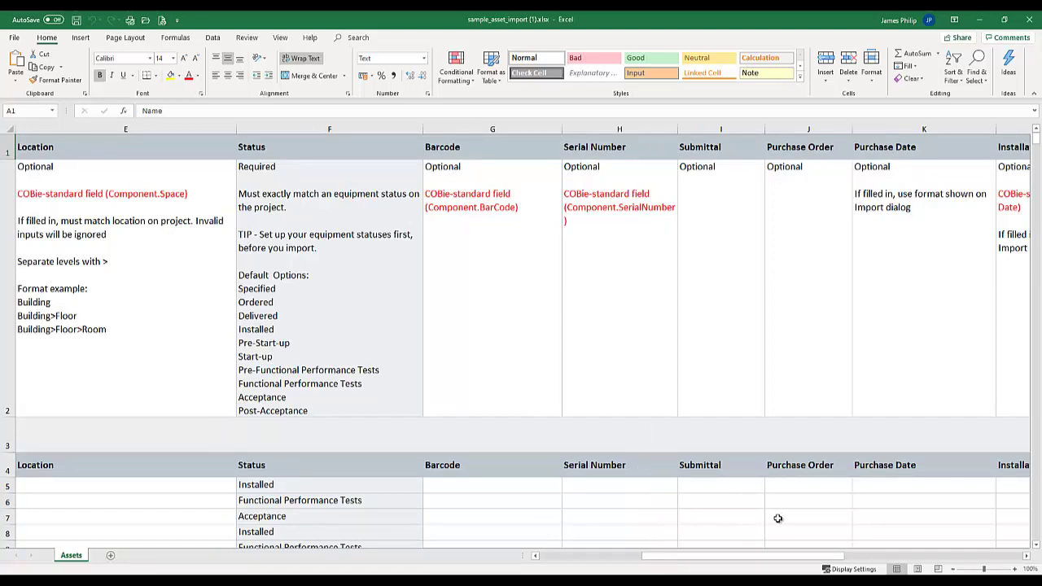
Step: Examine the required Name, Category and Sub-Category columns and the sample asset rows of the import template
{"action": "left_click_drag", "start_coordinate": [806, 558], "coordinate": [702, 560]}
{"action": "scroll", "coordinate": [716, 526], "scroll_direction": "down", "scroll_amount": 2}
{"action": "scroll", "coordinate": [716, 526], "scroll_direction": "up", "scroll_amount": 2}
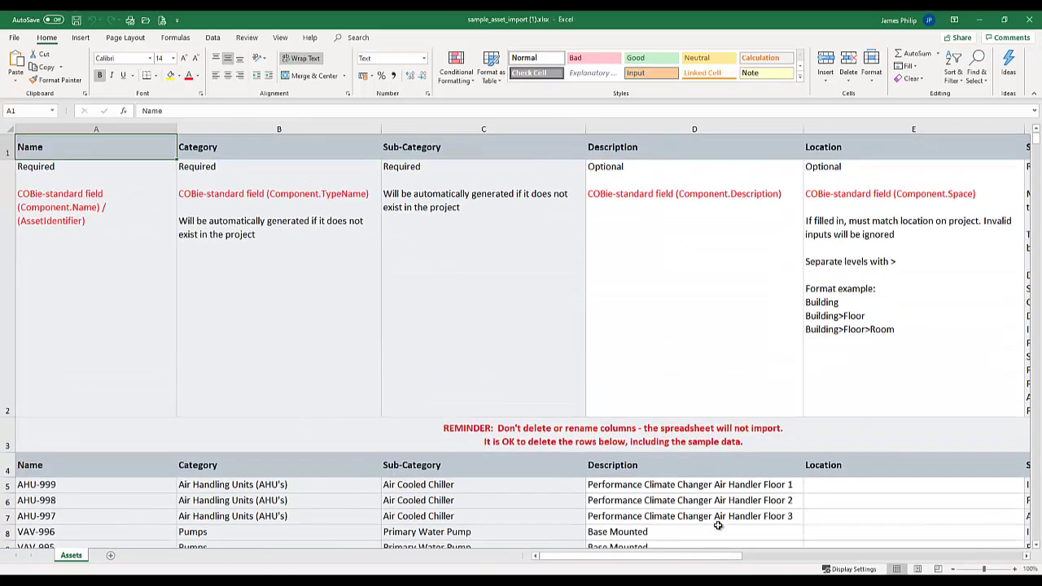
{"action": "scroll", "coordinate": [717, 525], "scroll_direction": "down", "scroll_amount": 1}
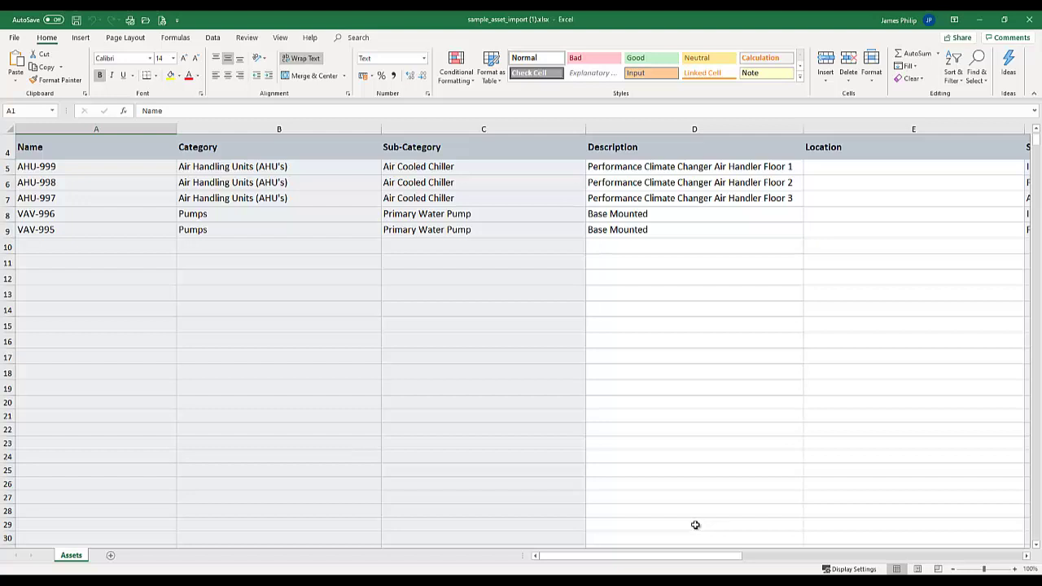
Step: Switch to the Building 1A_asset_import (1).xlsx workbook and examine its filled-in asset columns from Name through Model
{"action": "mouse_move", "coordinate": [412, 581]}
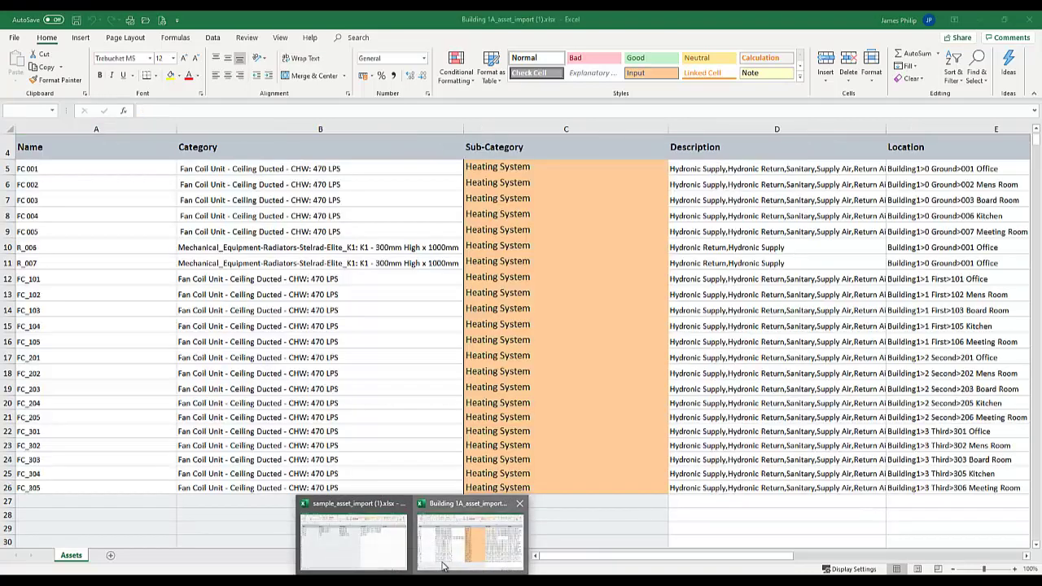
{"action": "left_click", "coordinate": [446, 555]}
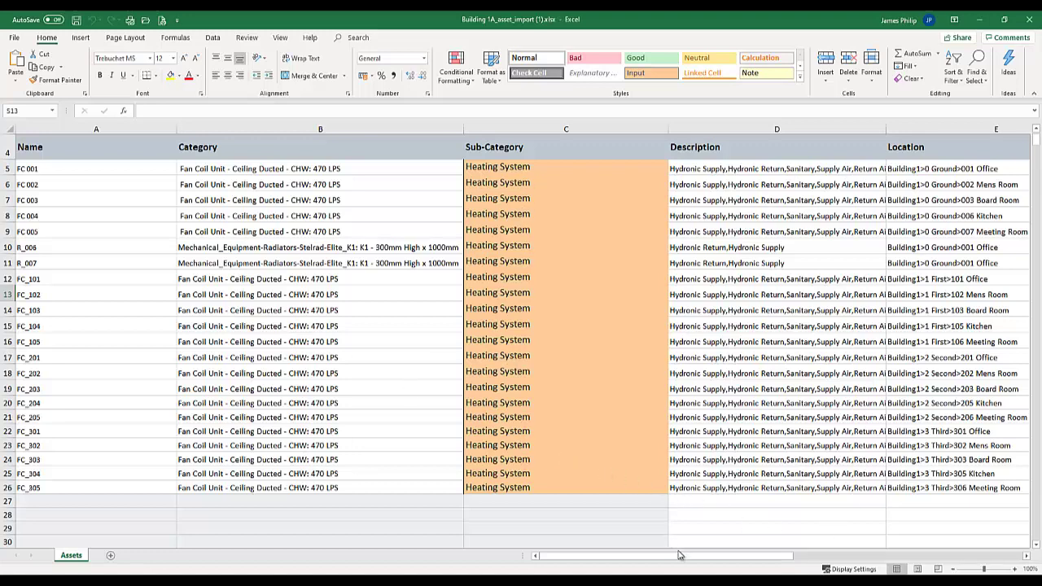
{"action": "left_click_drag", "start_coordinate": [682, 557], "coordinate": [715, 566]}
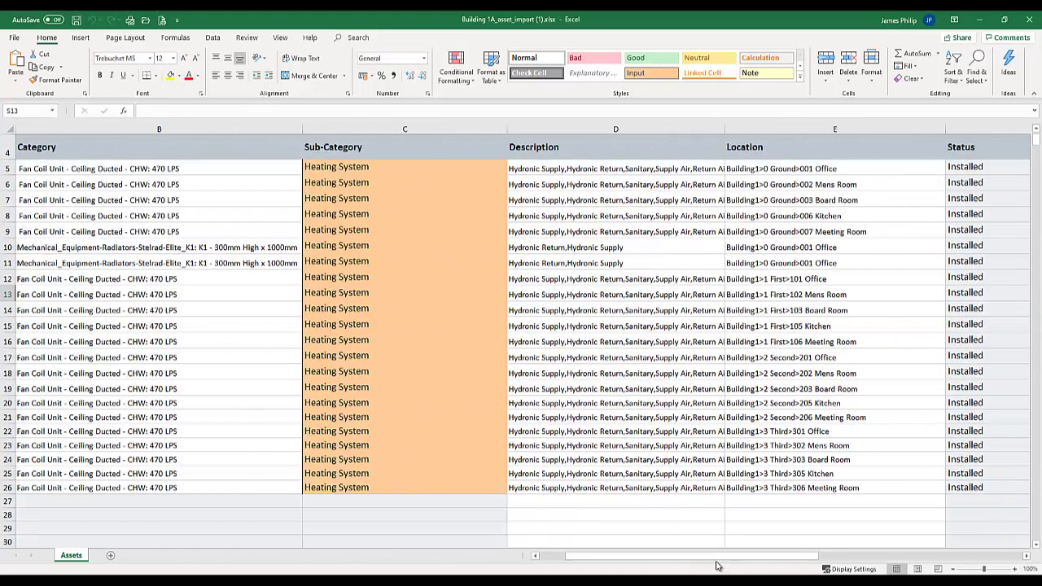
{"action": "left_click_drag", "start_coordinate": [727, 561], "coordinate": [755, 565]}
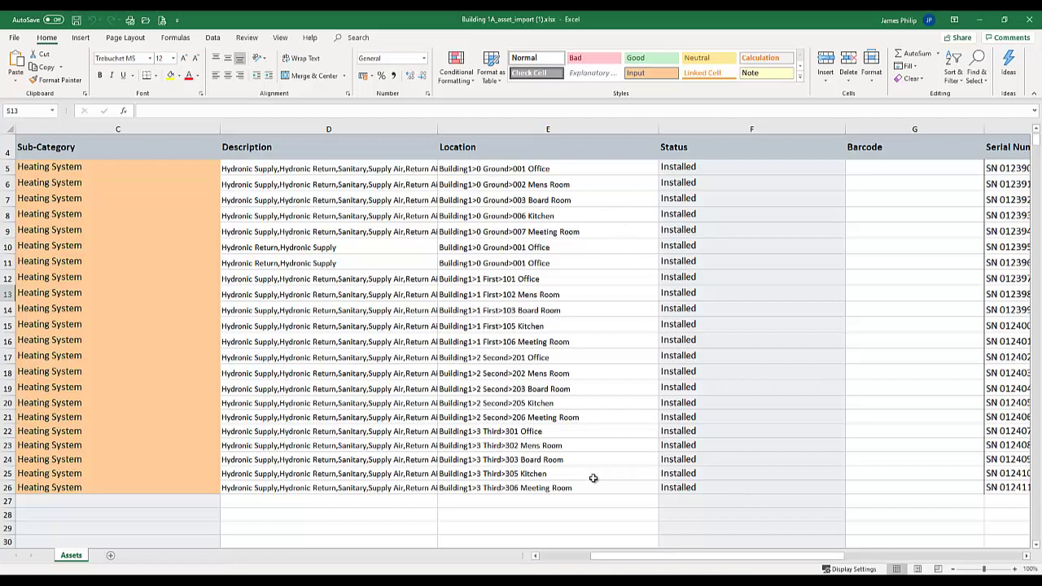
{"action": "left_click_drag", "start_coordinate": [639, 559], "coordinate": [847, 566]}
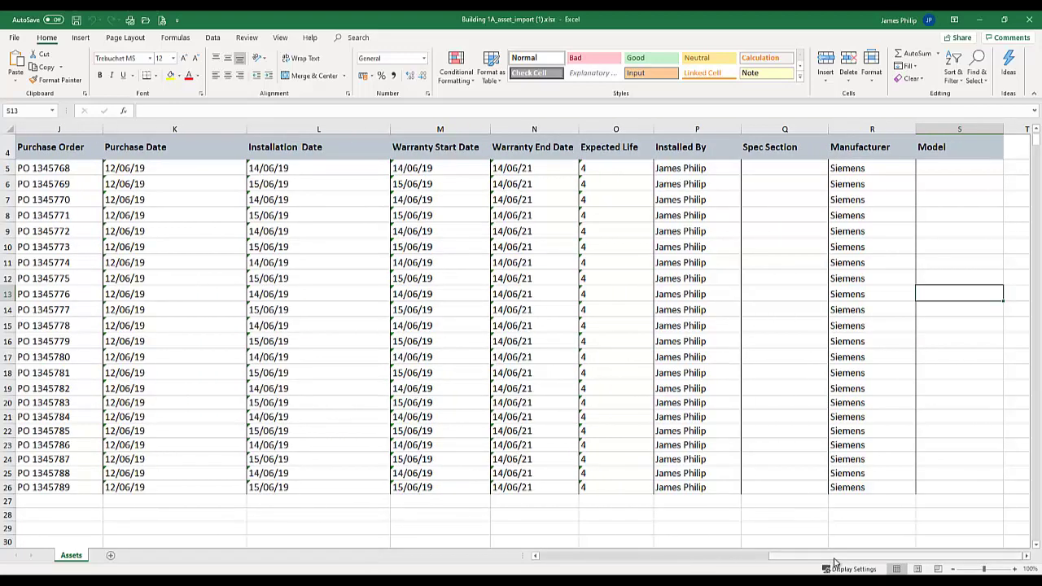
{"action": "left_click", "coordinate": [746, 557]}
{"action": "left_click", "coordinate": [566, 556]}
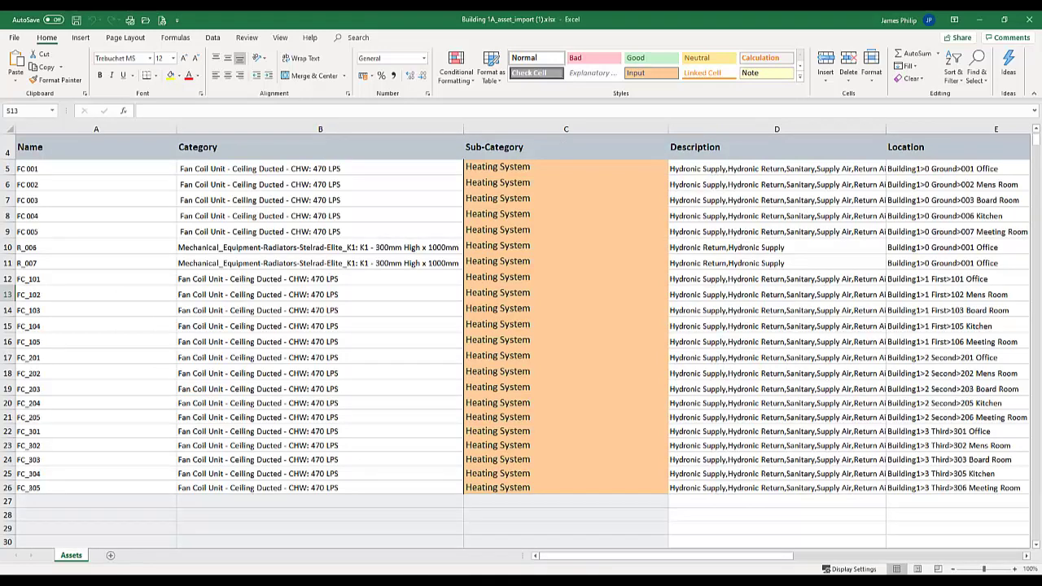
Step: Switch to the BIM 360 Assets page in the browser and look over the asset import file selection without importing
{"action": "left_click", "coordinate": [306, 533]}
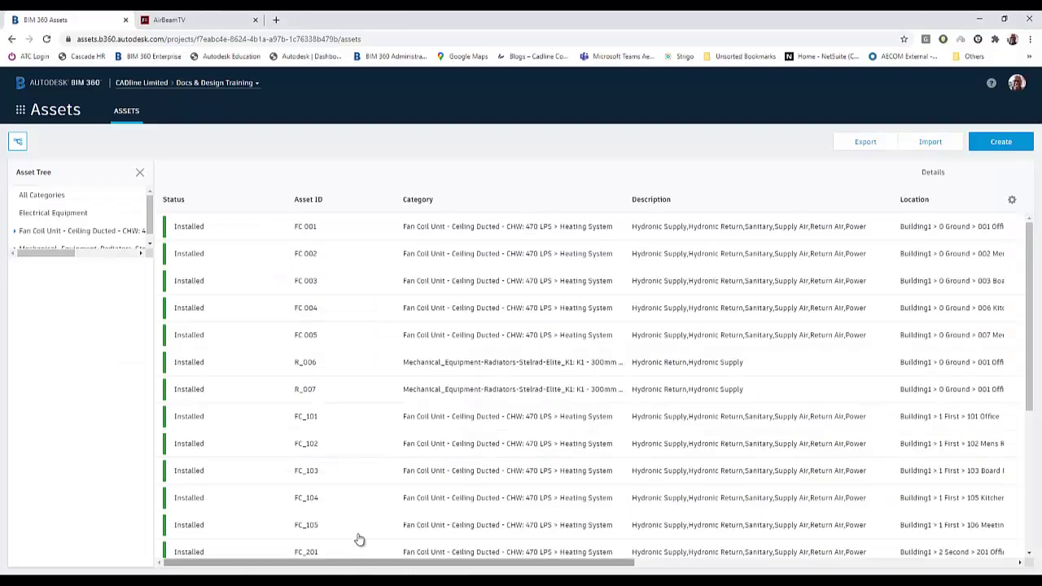
{"action": "left_click", "coordinate": [929, 143]}
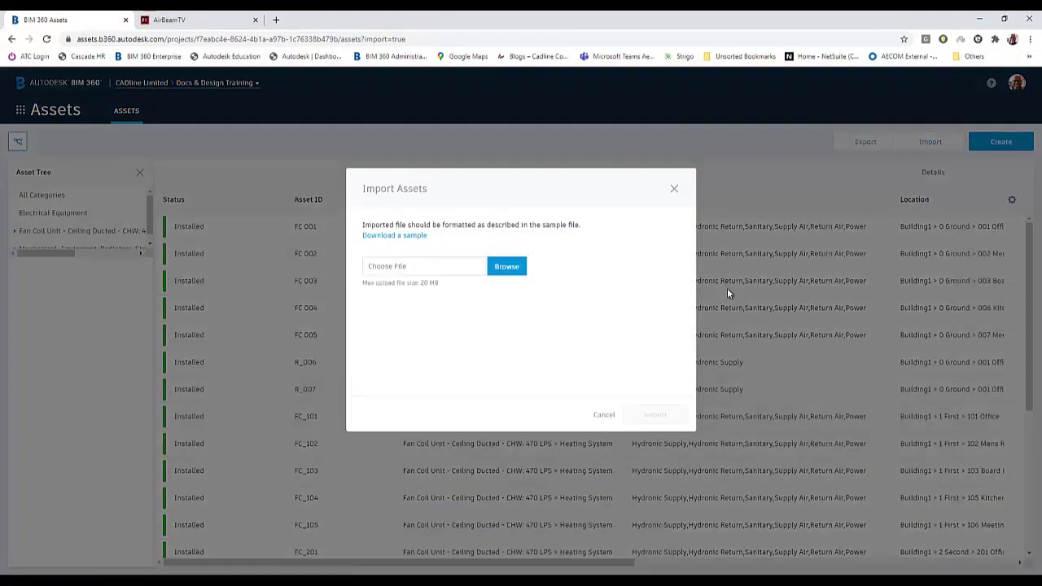
{"action": "left_click", "coordinate": [503, 269]}
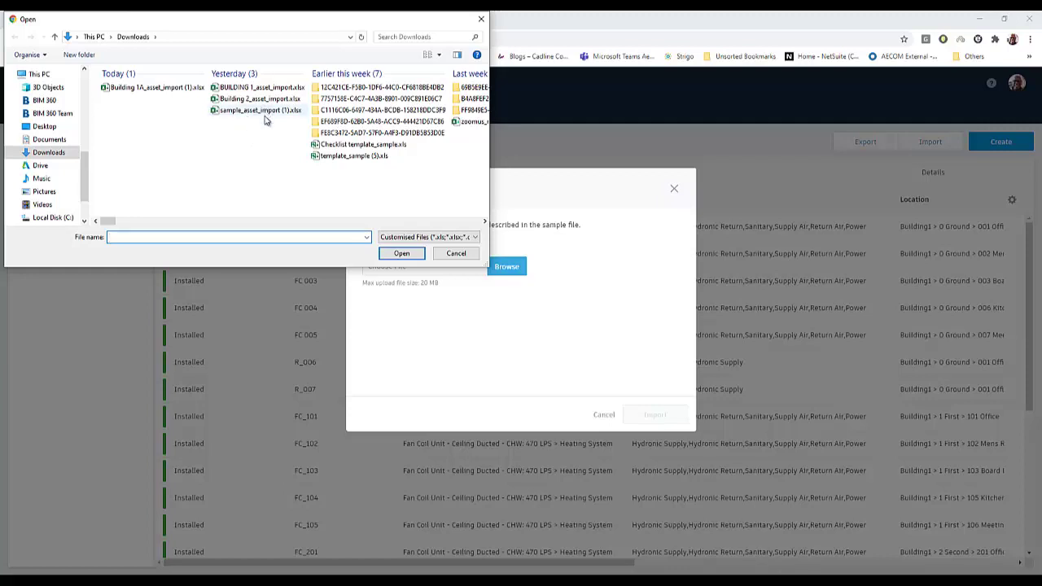
{"action": "left_click", "coordinate": [480, 18]}
{"action": "left_click", "coordinate": [673, 188]}
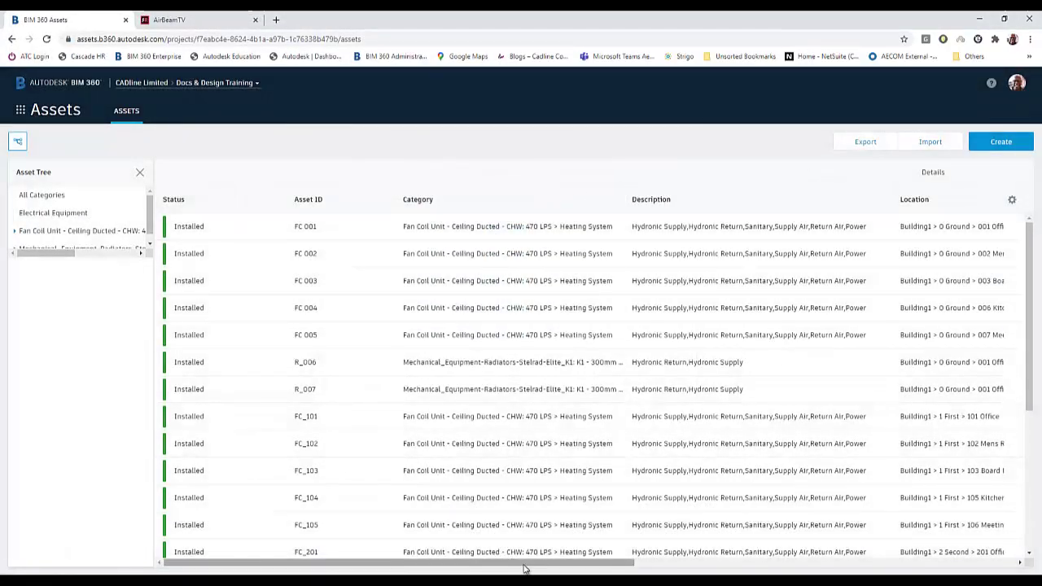
Step: Review all columns of the asset list from Status to Warranty end date and the available column display options
{"action": "left_click_drag", "start_coordinate": [526, 562], "coordinate": [907, 563]}
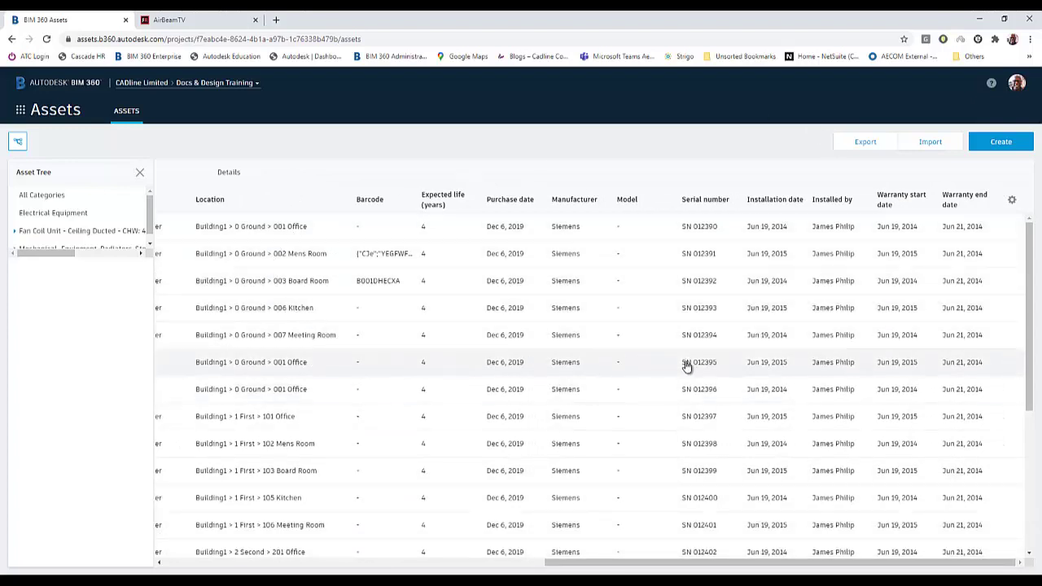
{"action": "left_click", "coordinate": [1012, 201]}
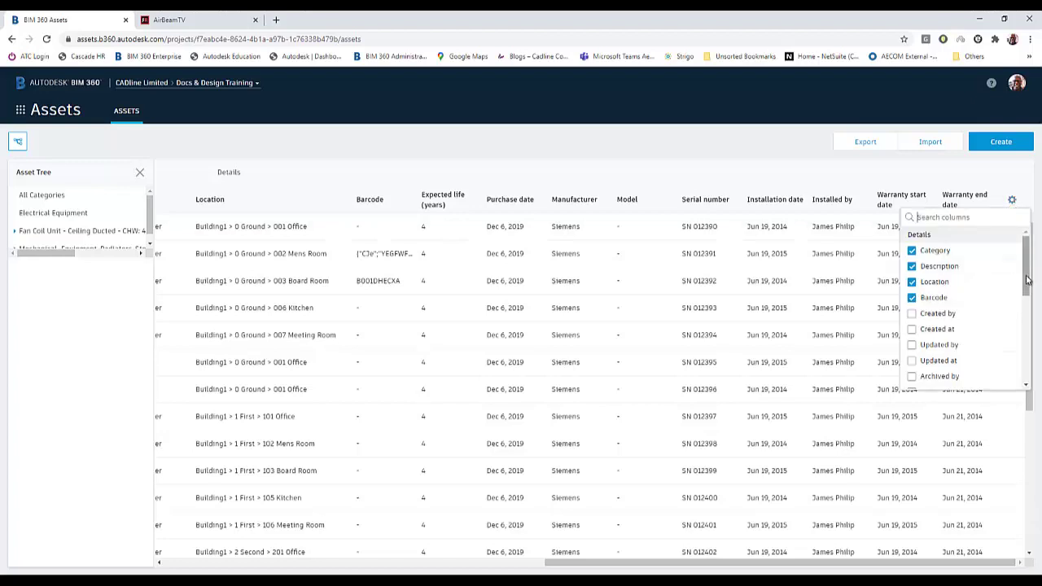
{"action": "left_click_drag", "start_coordinate": [1026, 284], "coordinate": [1032, 357]}
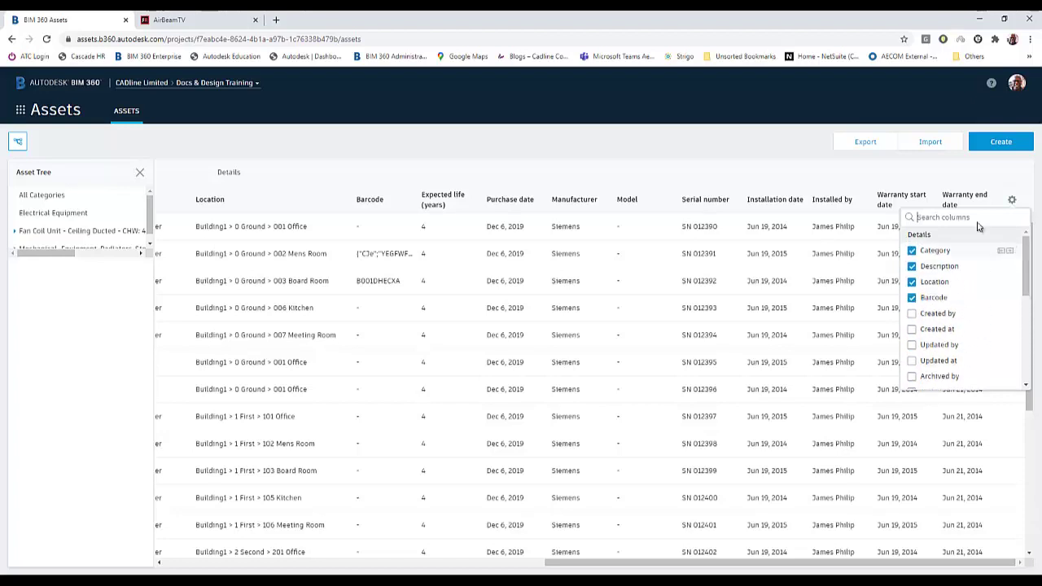
{"action": "left_click", "coordinate": [832, 172]}
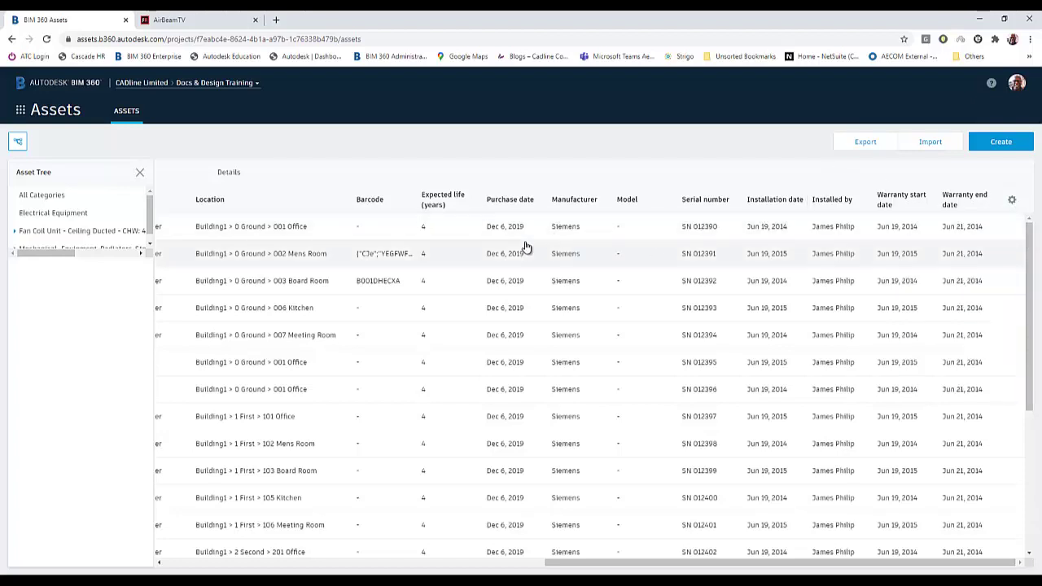
{"action": "left_click_drag", "start_coordinate": [602, 563], "coordinate": [280, 502]}
{"action": "scroll", "coordinate": [214, 484], "scroll_direction": "right", "scroll_amount": 6}
{"action": "scroll", "coordinate": [183, 484], "scroll_direction": "left", "scroll_amount": 8}
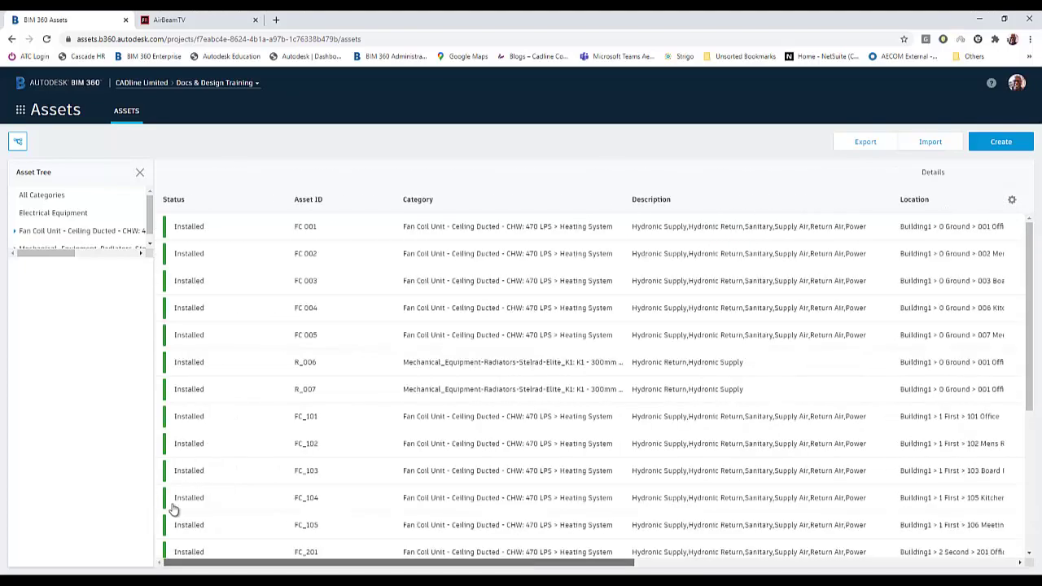
Step: Open asset FC 001 and review its details from Asset ID down to Model
{"action": "left_click", "coordinate": [456, 234]}
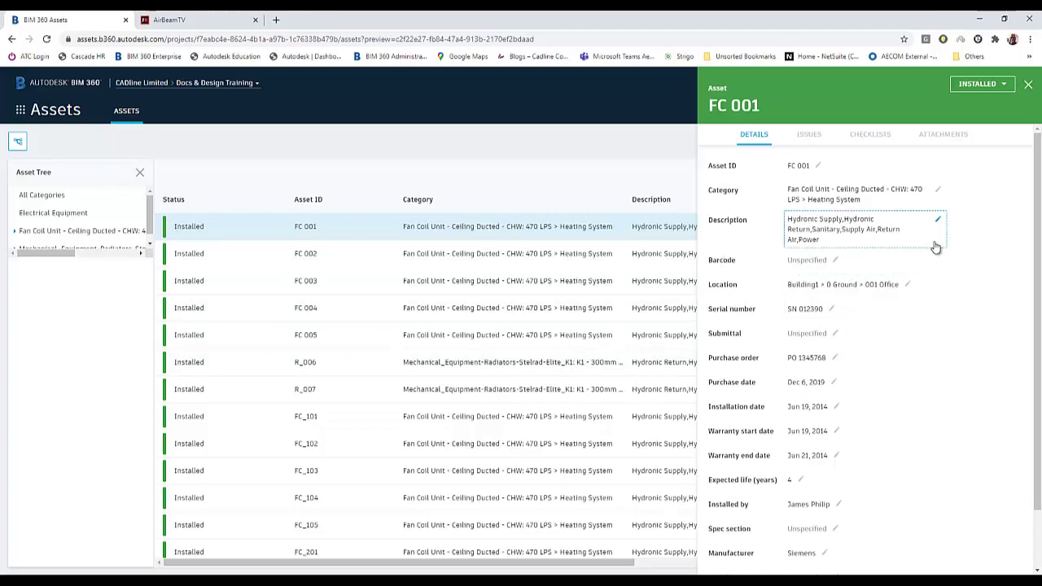
{"action": "left_click_drag", "start_coordinate": [1036, 243], "coordinate": [1037, 305]}
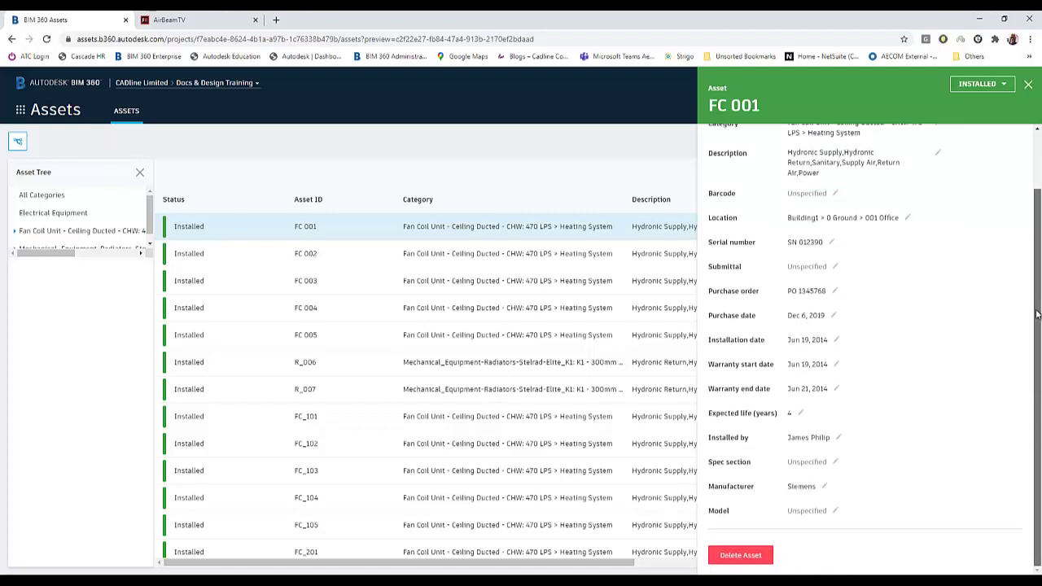
{"action": "key", "text": "Escape"}
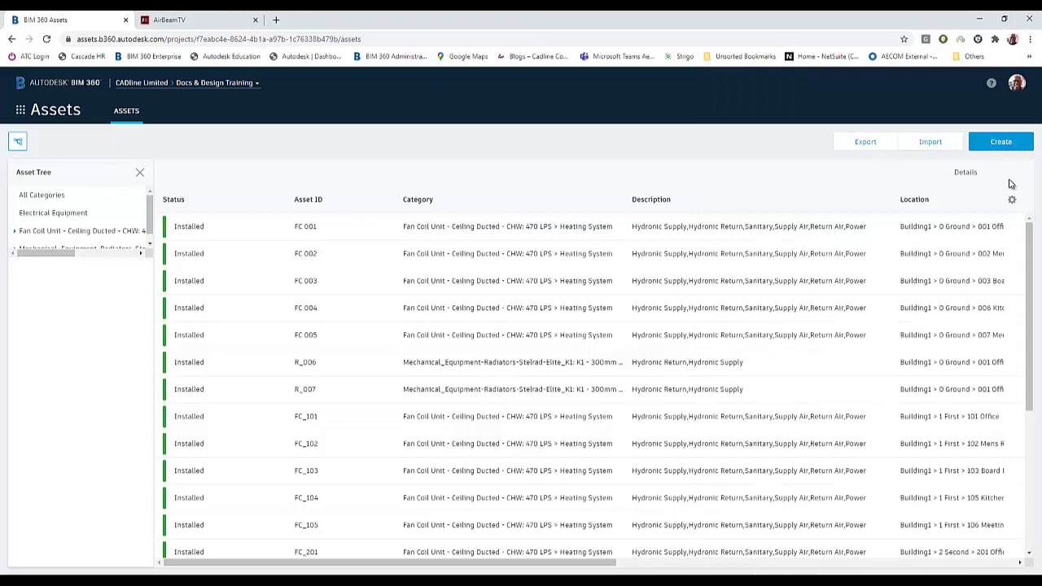
{"action": "left_click", "coordinate": [217, 230]}
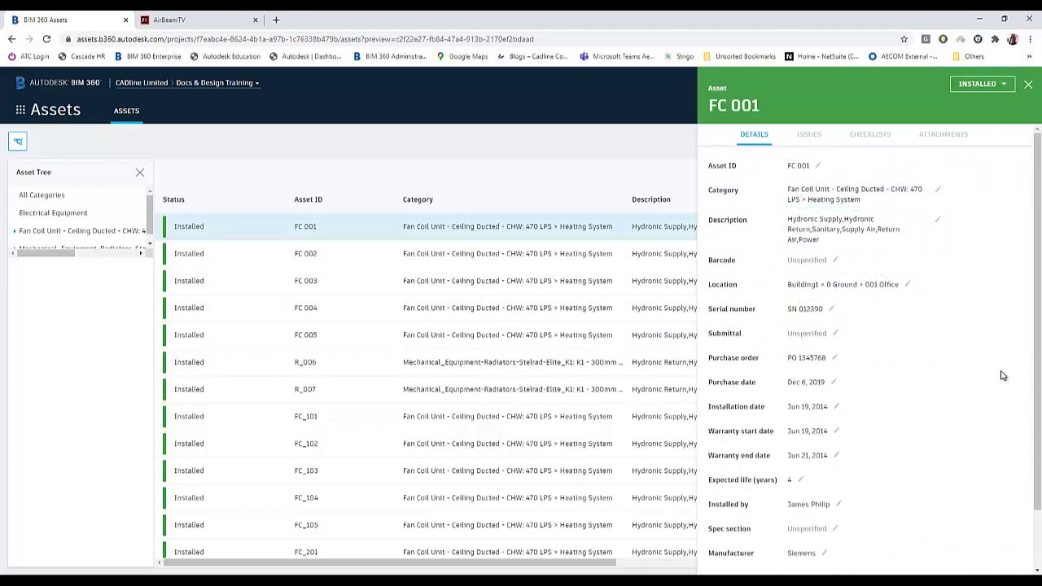
{"action": "left_click_drag", "start_coordinate": [1037, 355], "coordinate": [1037, 450]}
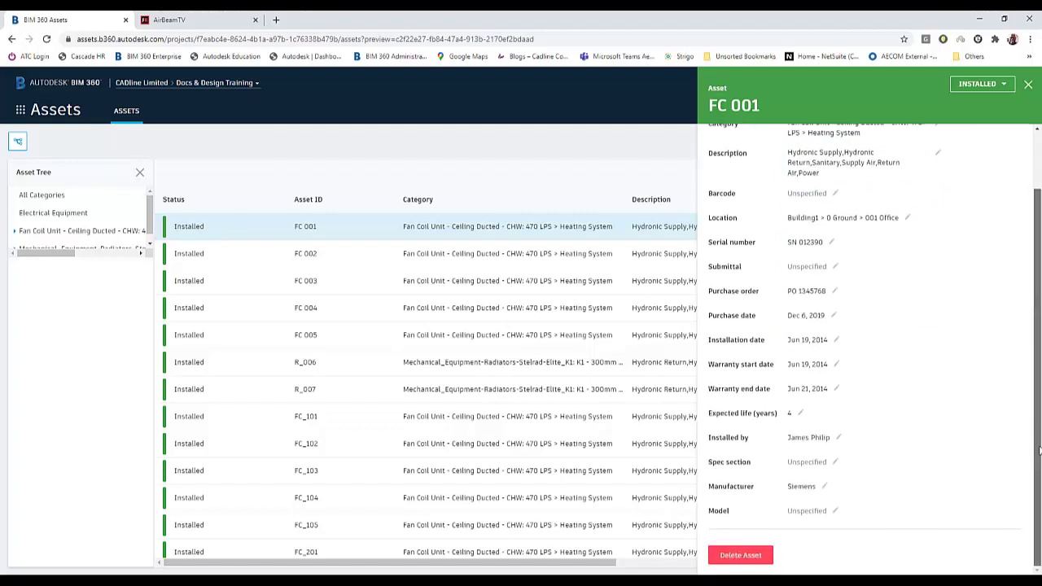
{"action": "scroll", "coordinate": [1037, 424], "scroll_direction": "up", "scroll_amount": 1}
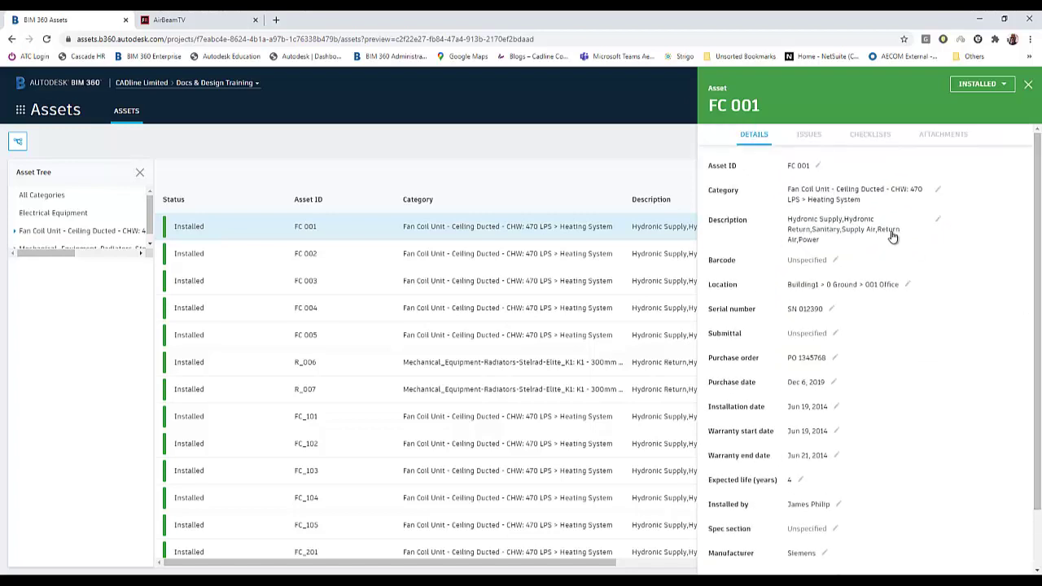
Step: View the issues section of asset FC 001 and look over the new issue form without creating one
{"action": "left_click", "coordinate": [811, 138]}
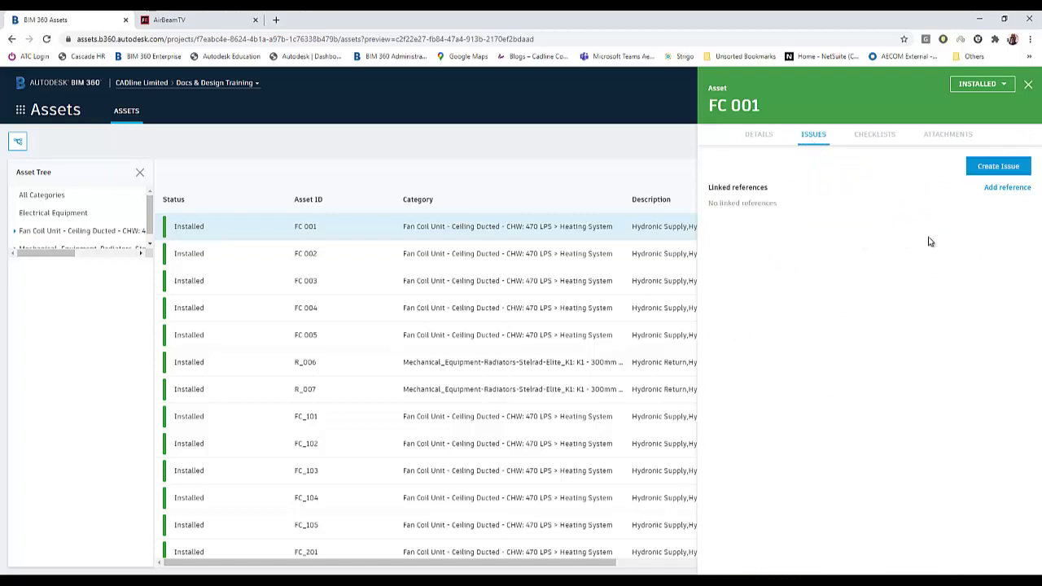
{"action": "left_click", "coordinate": [987, 169]}
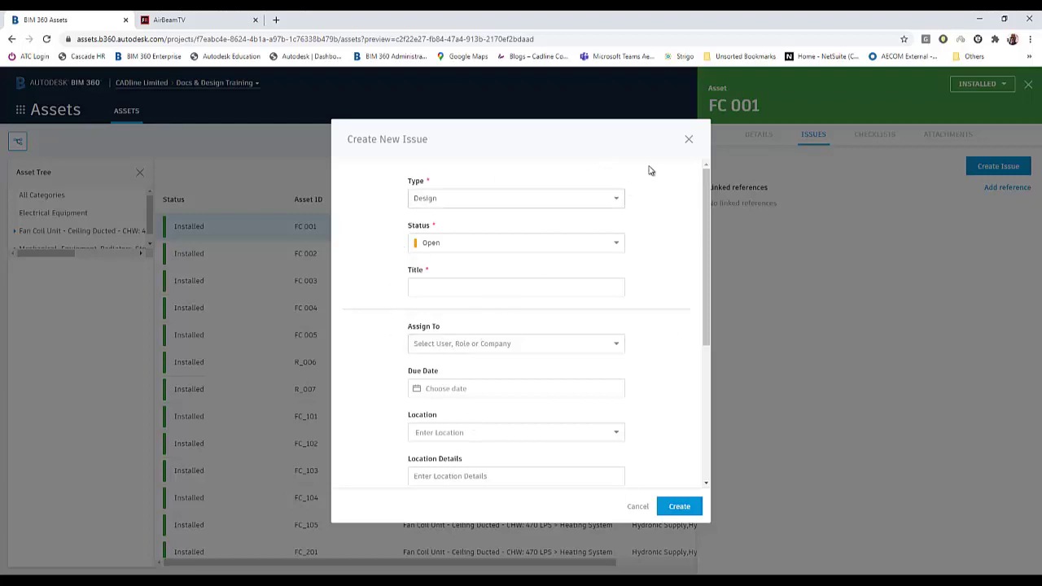
{"action": "left_click", "coordinate": [688, 142]}
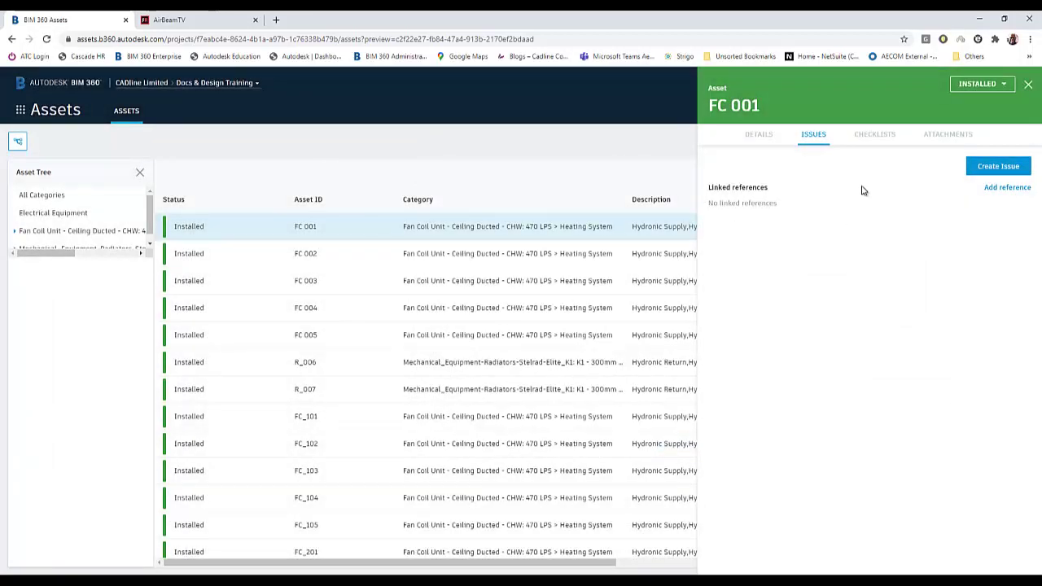
{"action": "left_click", "coordinate": [874, 136]}
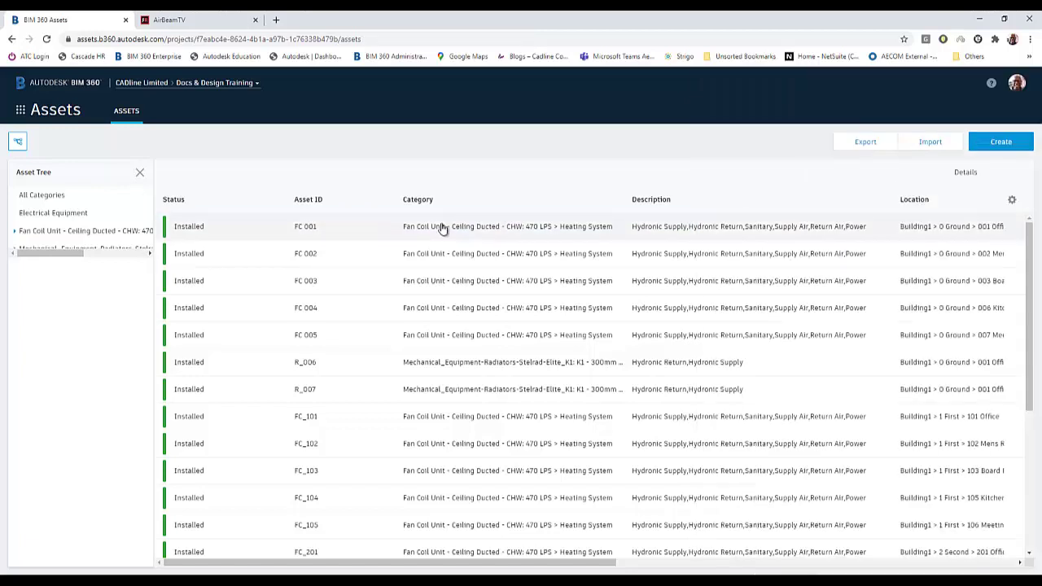
Step: Reopen asset FC 001 and view its linked issues and checklists
{"action": "left_click", "coordinate": [470, 230]}
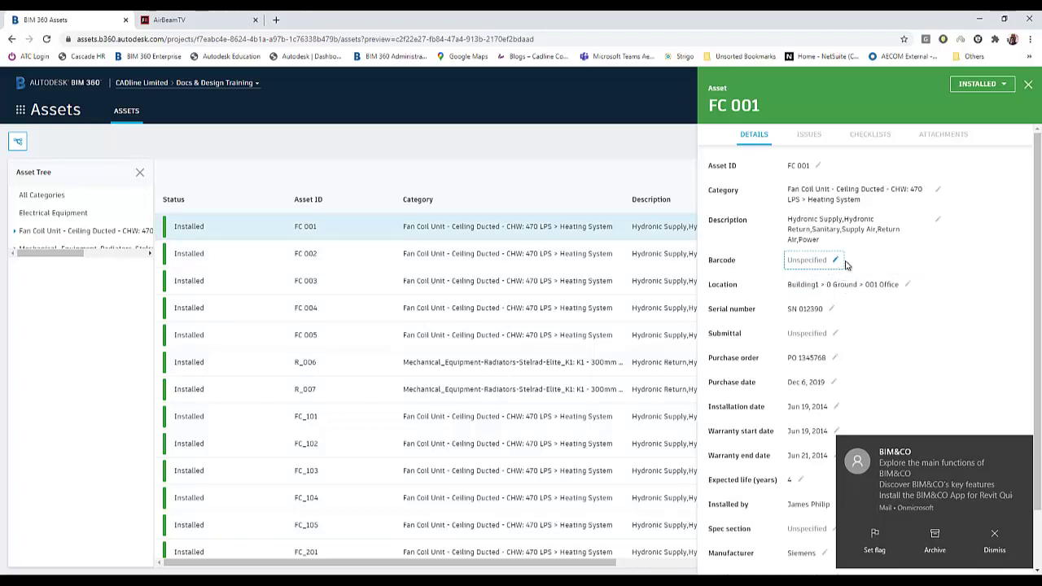
{"action": "left_click", "coordinate": [810, 142]}
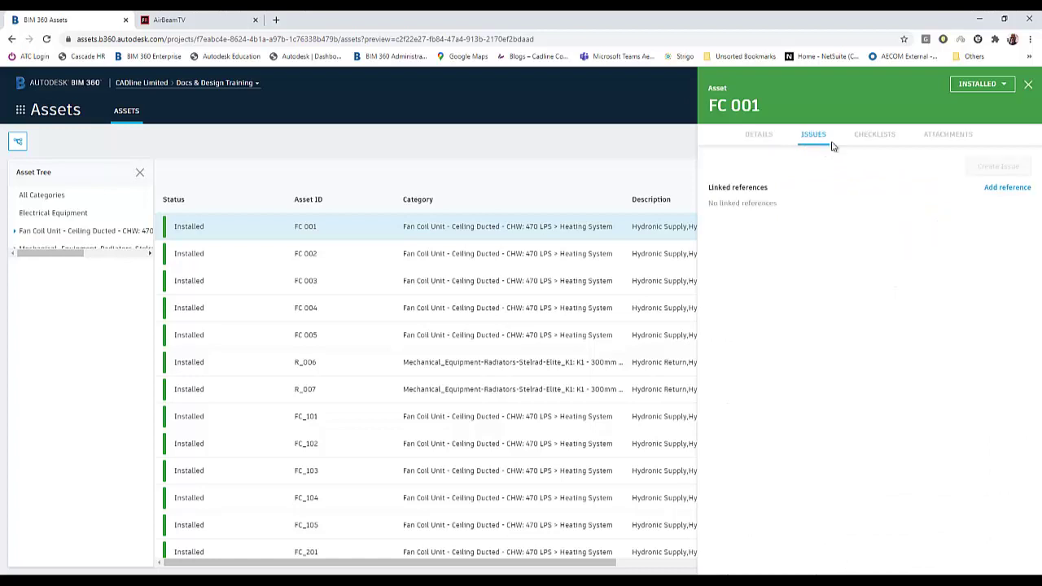
{"action": "left_click", "coordinate": [873, 137]}
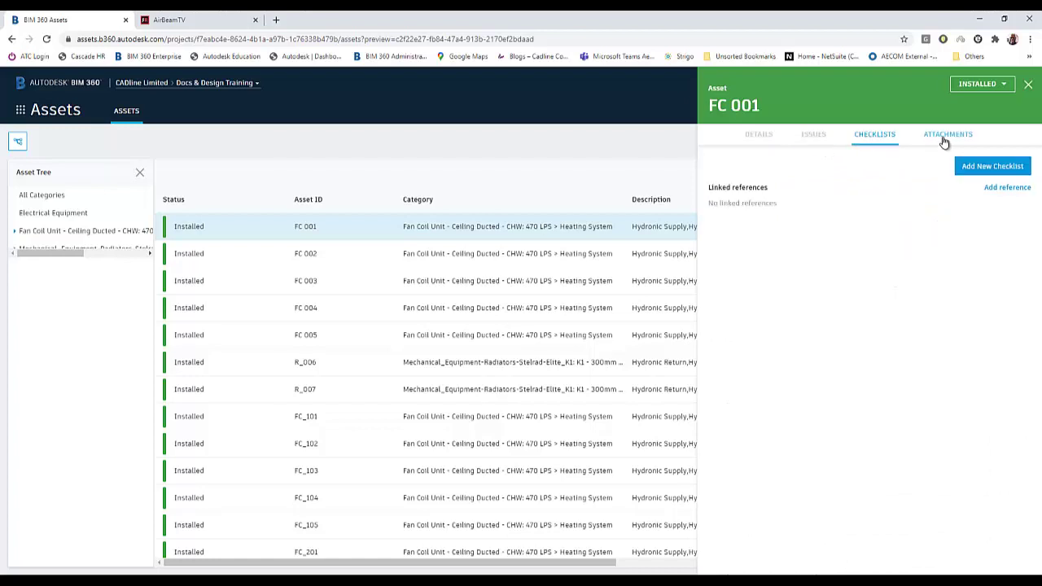
Step: Attach Colour_Coding_Sheet.pdf from the computer's Downloads folder to asset FC 001
{"action": "left_click", "coordinate": [944, 138]}
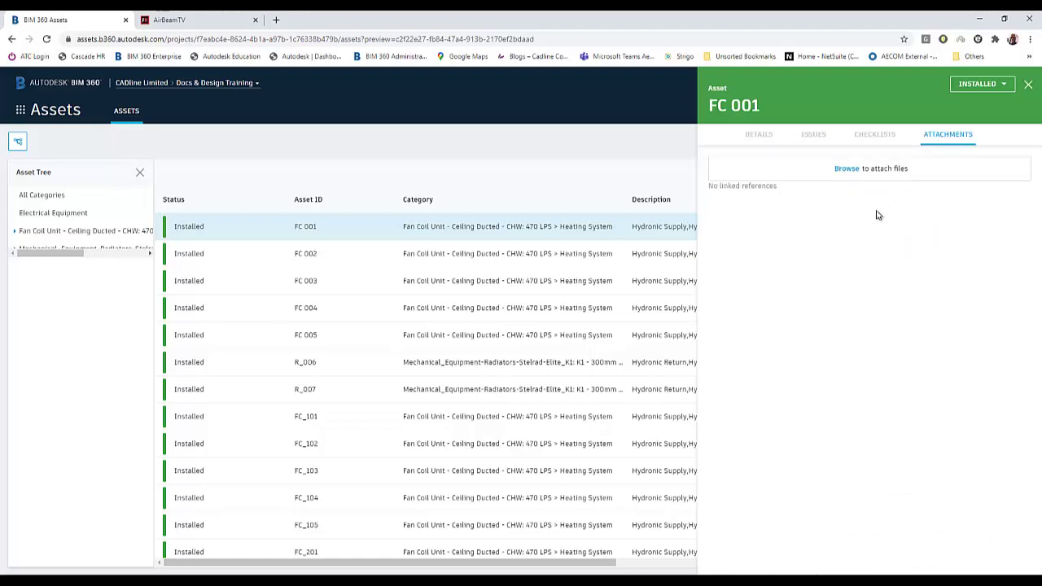
{"action": "left_click", "coordinate": [847, 169]}
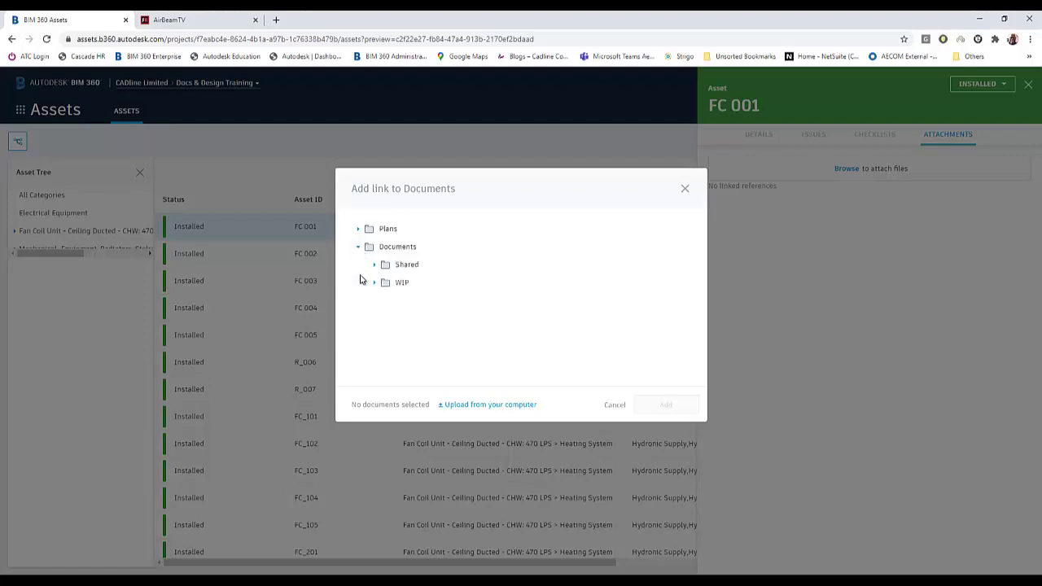
{"action": "left_click", "coordinate": [373, 265]}
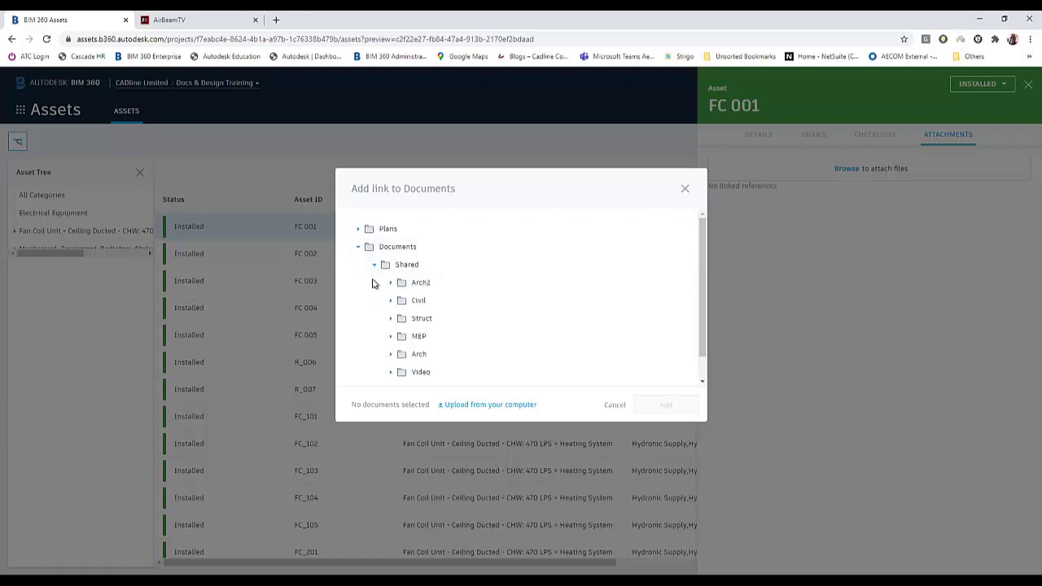
{"action": "left_click", "coordinate": [489, 404]}
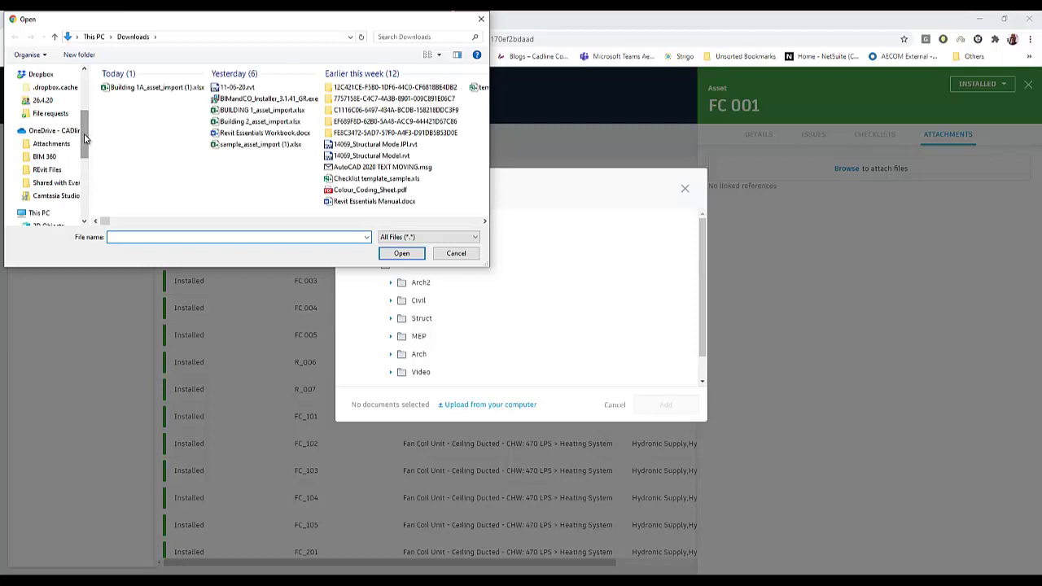
{"action": "left_click_drag", "start_coordinate": [85, 137], "coordinate": [86, 101]}
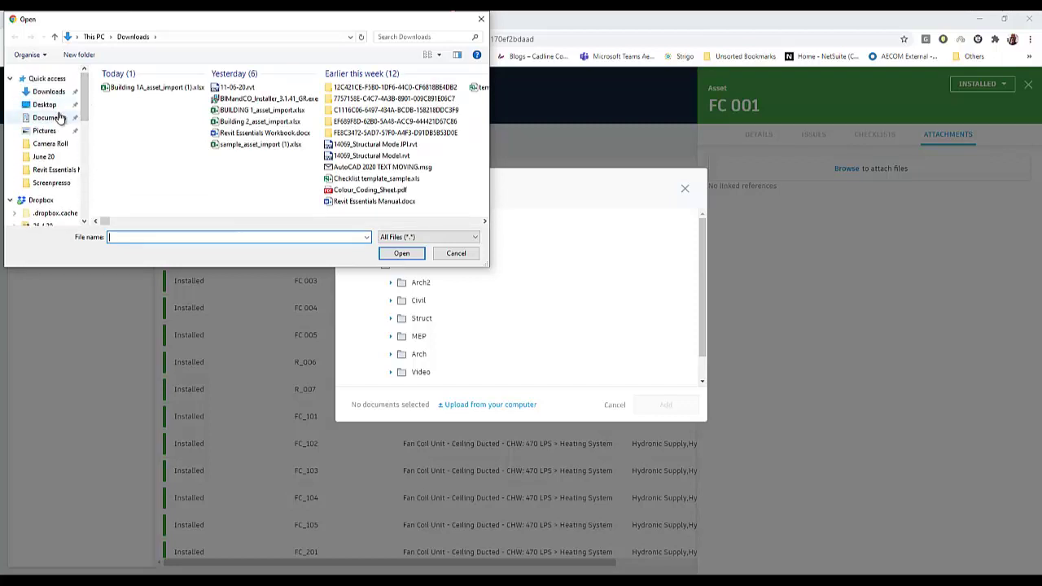
{"action": "left_click", "coordinate": [368, 192]}
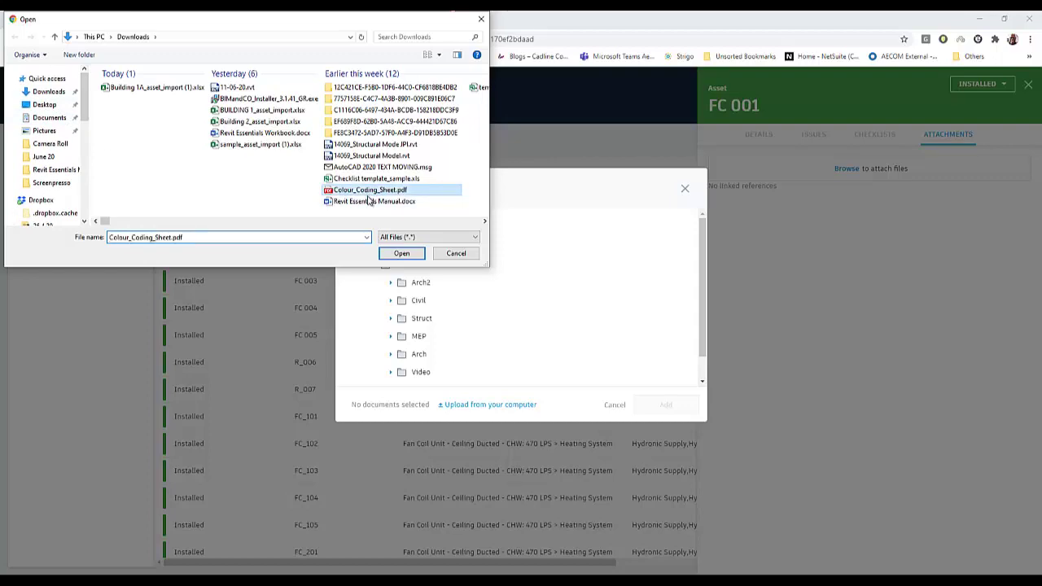
{"action": "left_click", "coordinate": [400, 255]}
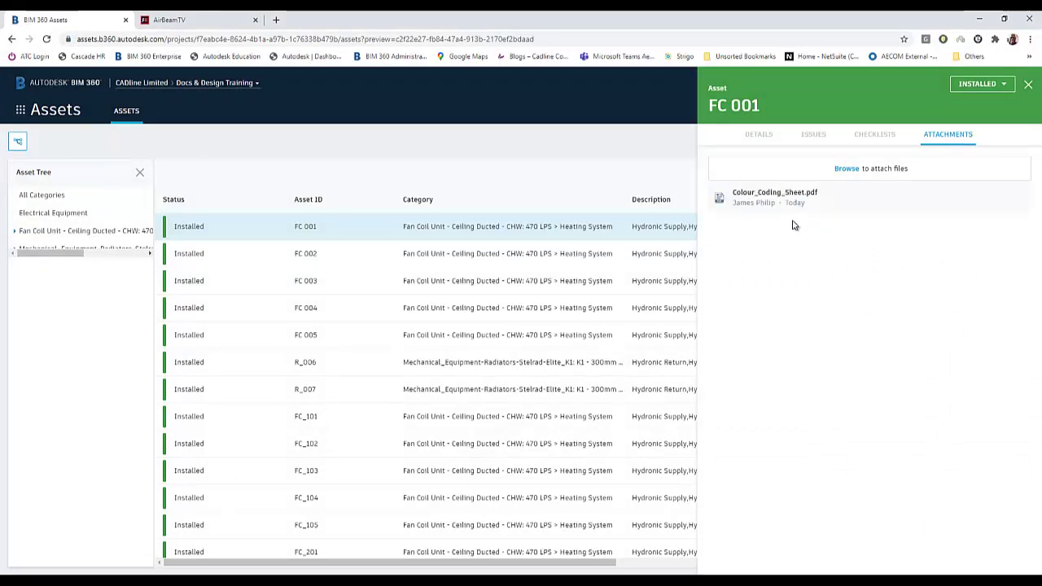
Step: Check the attachments and checklists sections of asset FC 001 and close its details
{"action": "left_click", "coordinate": [944, 136]}
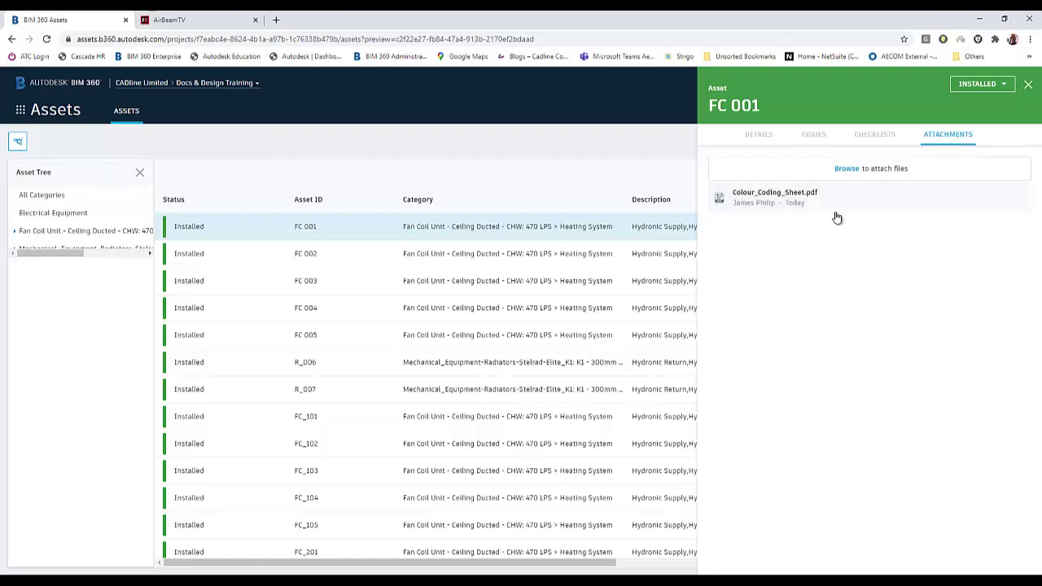
{"action": "mouse_move", "coordinate": [836, 216]}
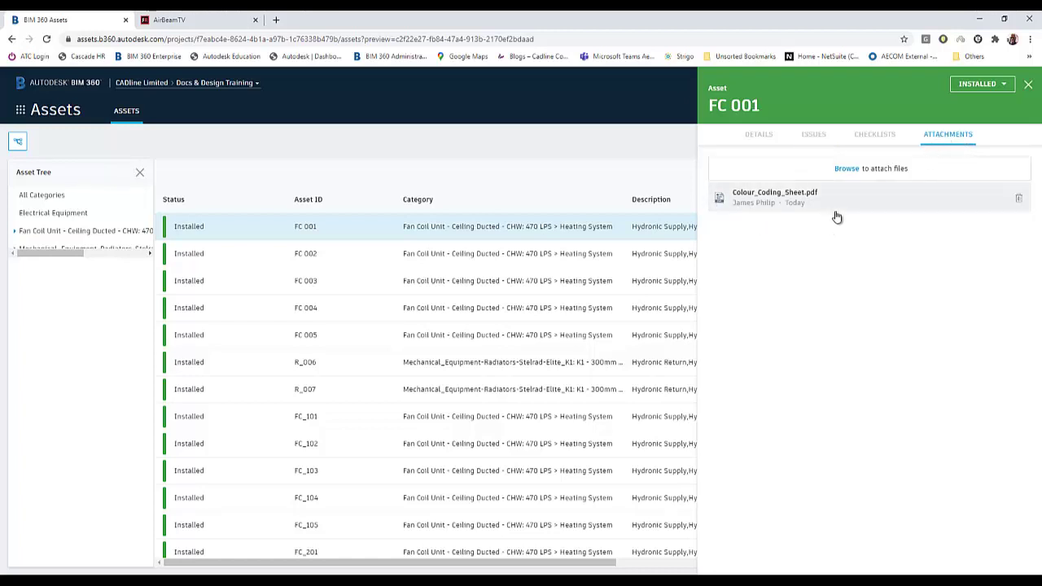
{"action": "left_click", "coordinate": [872, 139]}
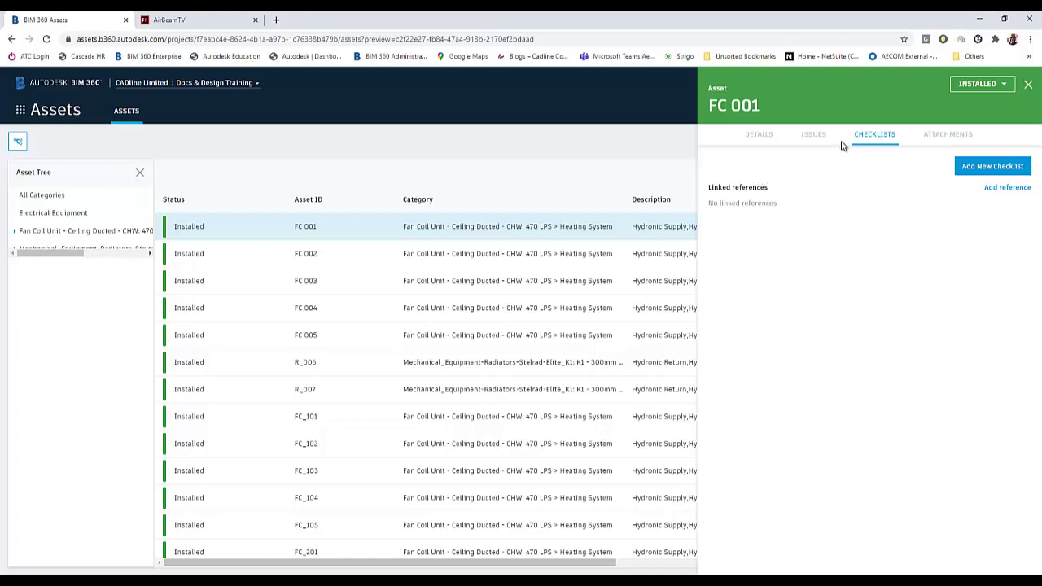
{"action": "left_click", "coordinate": [1029, 89]}
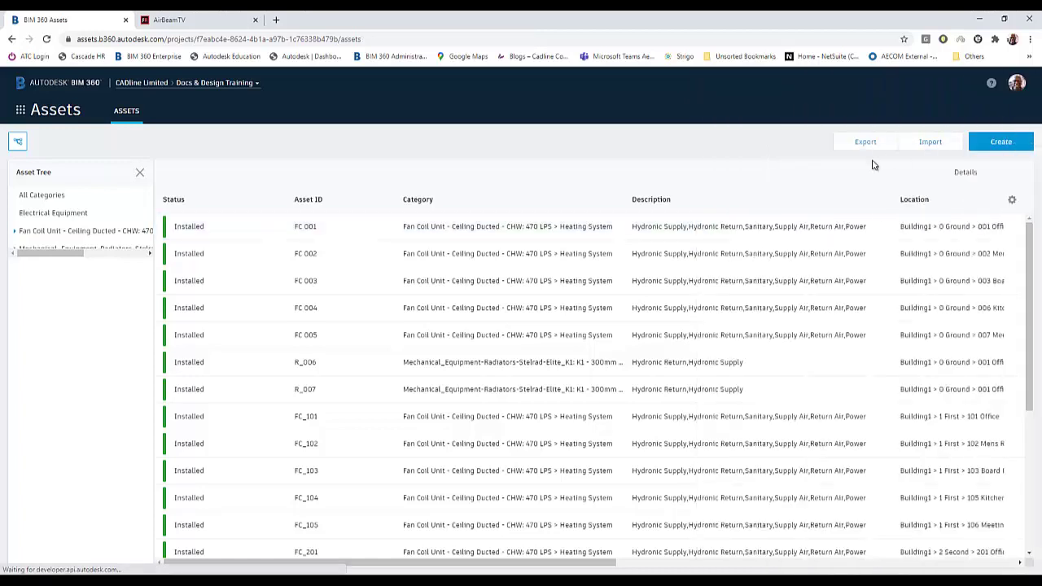
Step: Switch to Field Management and create a checklist from the four-item commissioning template
{"action": "left_click", "coordinate": [20, 109]}
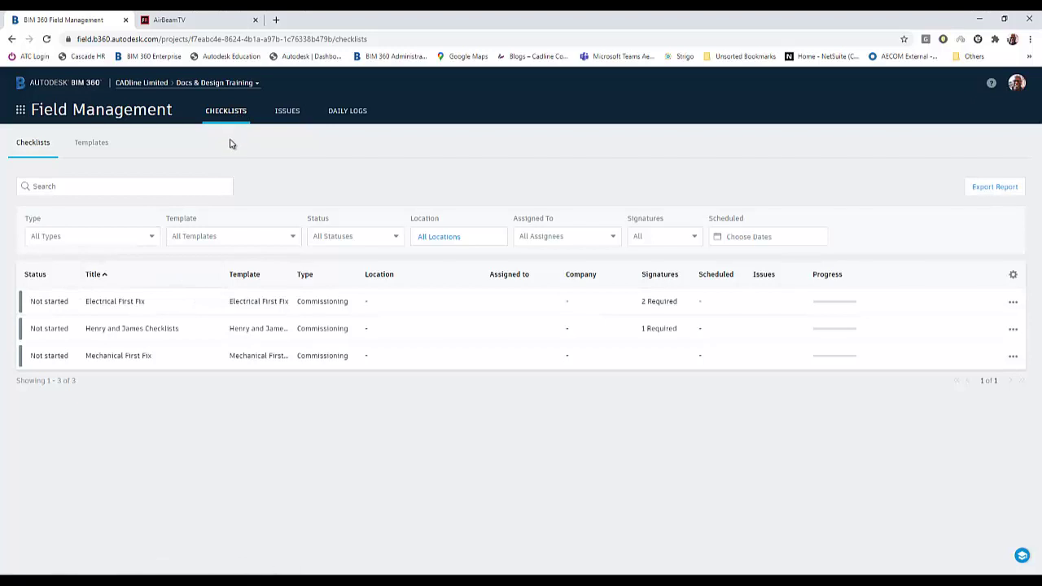
{"action": "left_click", "coordinate": [94, 146]}
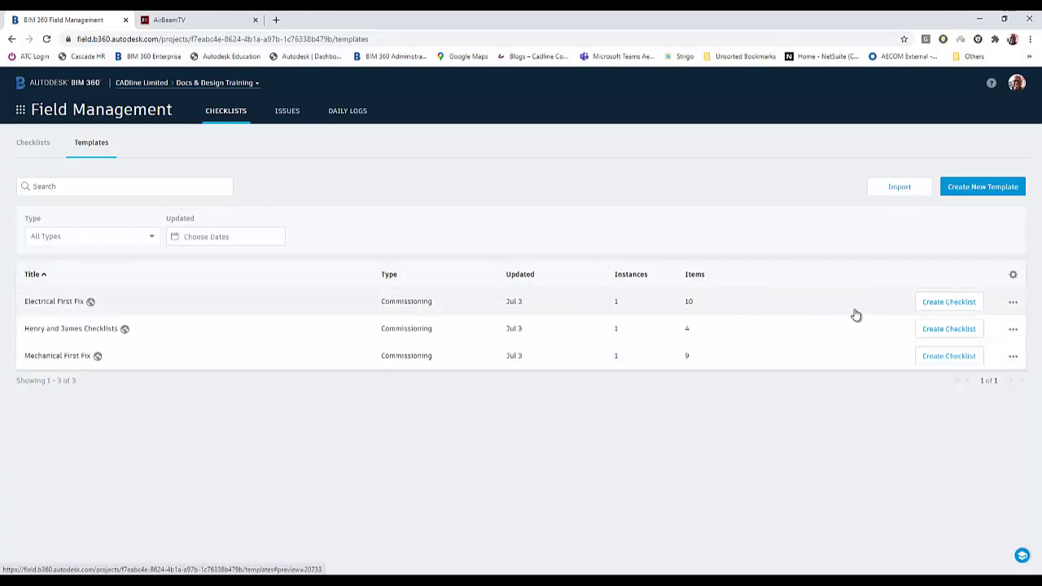
{"action": "left_click", "coordinate": [933, 335]}
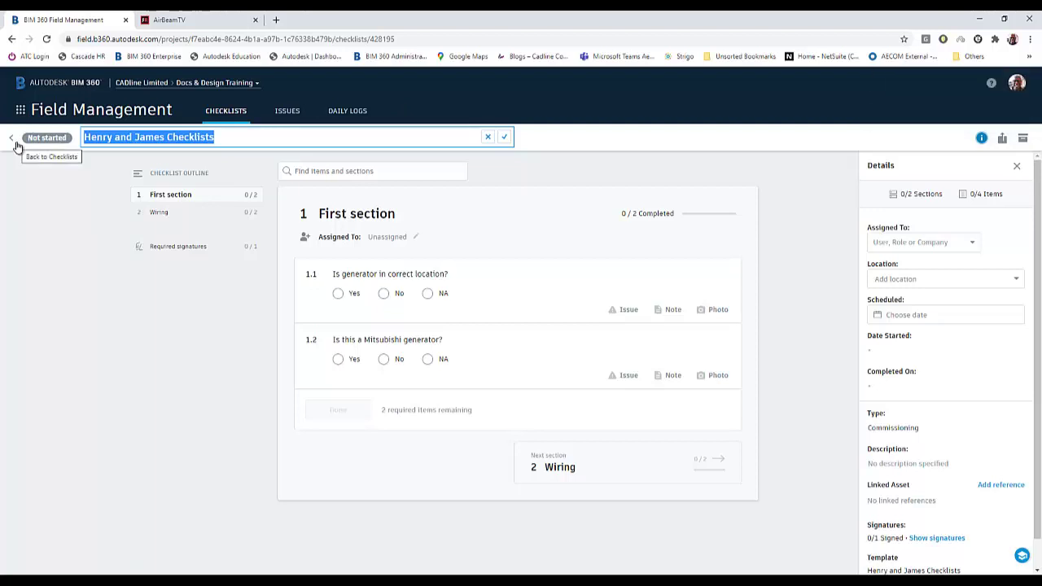
Step: Switch back to Assets and open the checklists section of asset FC 002
{"action": "left_click", "coordinate": [21, 110]}
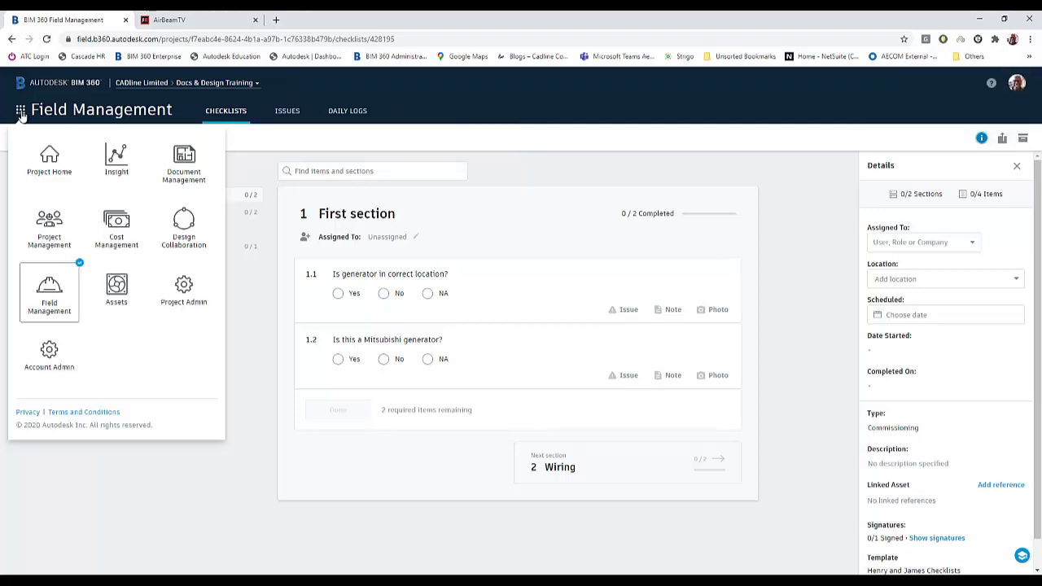
{"action": "left_click", "coordinate": [115, 289]}
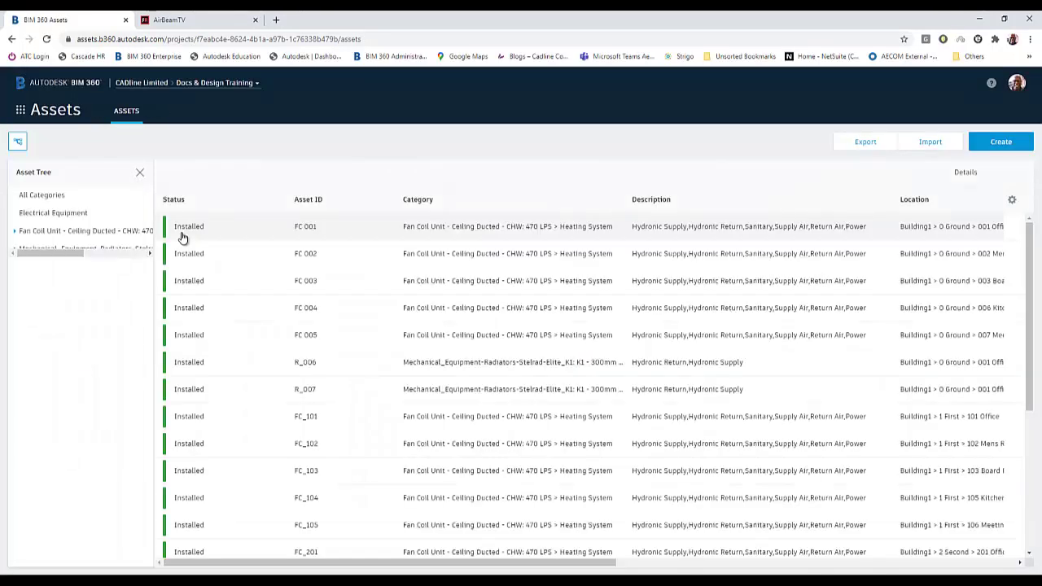
{"action": "left_click", "coordinate": [200, 263]}
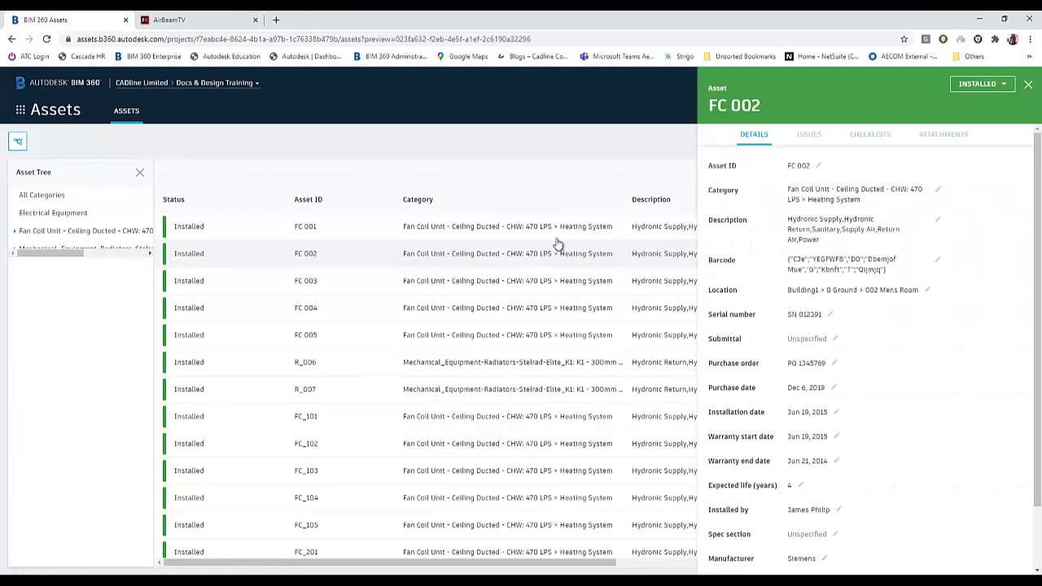
{"action": "left_click", "coordinate": [863, 137]}
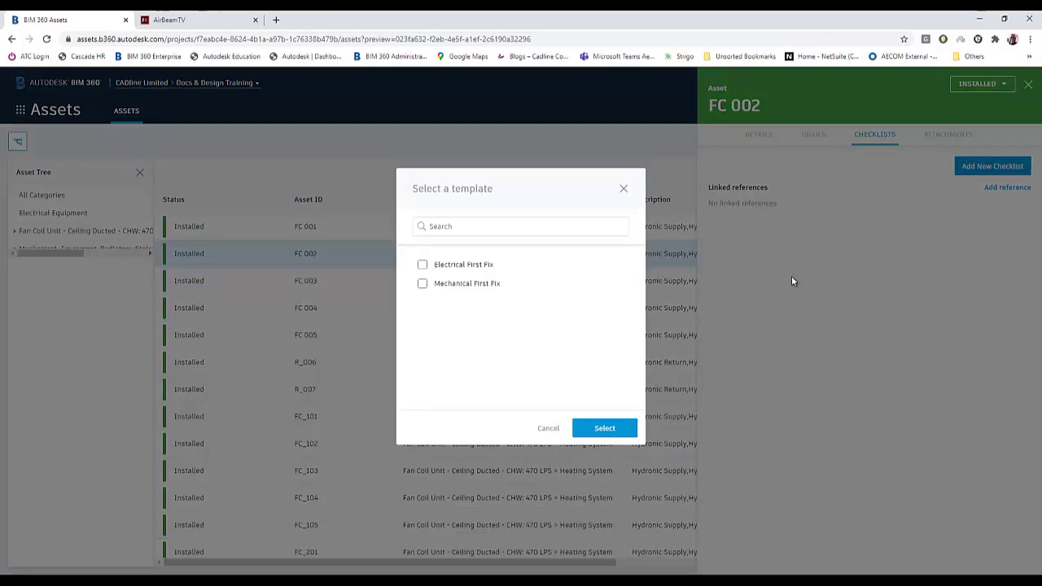
Step: Create a new checklist for asset FC 002 from the Electrical First Fix template after looking over its questions
{"action": "left_click", "coordinate": [422, 266]}
{"action": "left_click", "coordinate": [595, 426]}
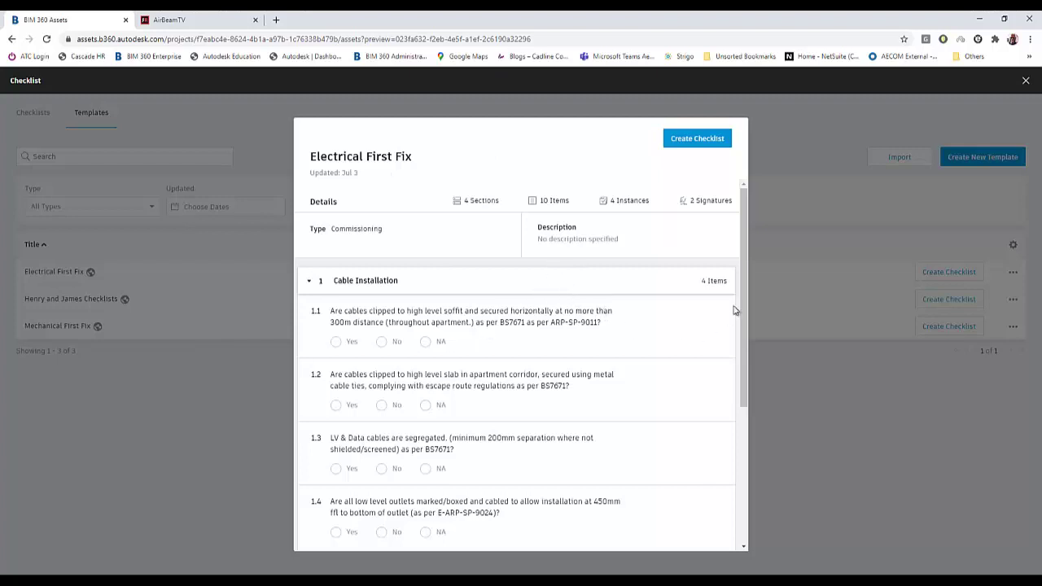
{"action": "left_click_drag", "start_coordinate": [740, 311], "coordinate": [739, 392]}
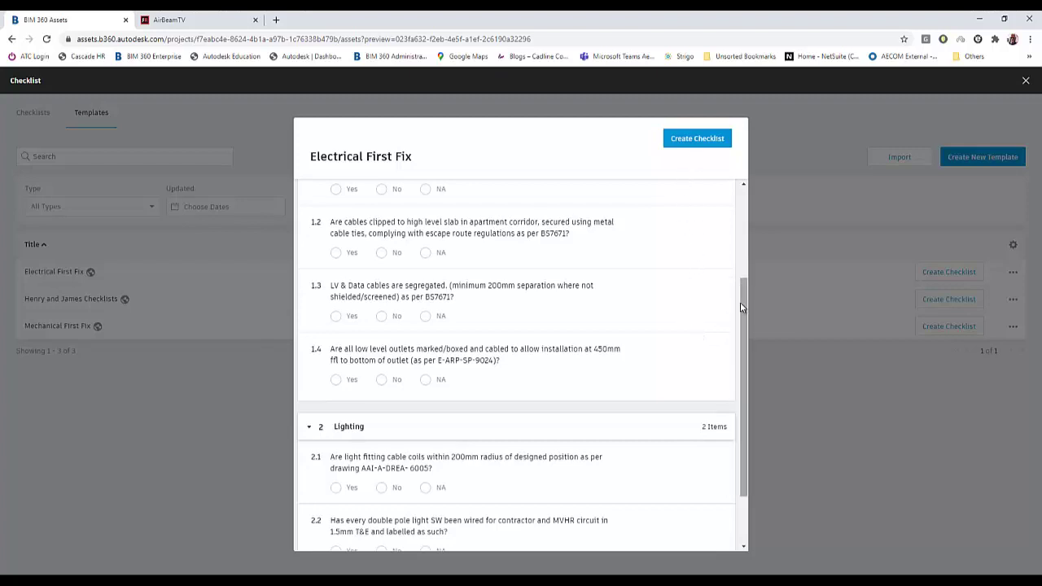
{"action": "left_click_drag", "start_coordinate": [742, 306], "coordinate": [730, 198]}
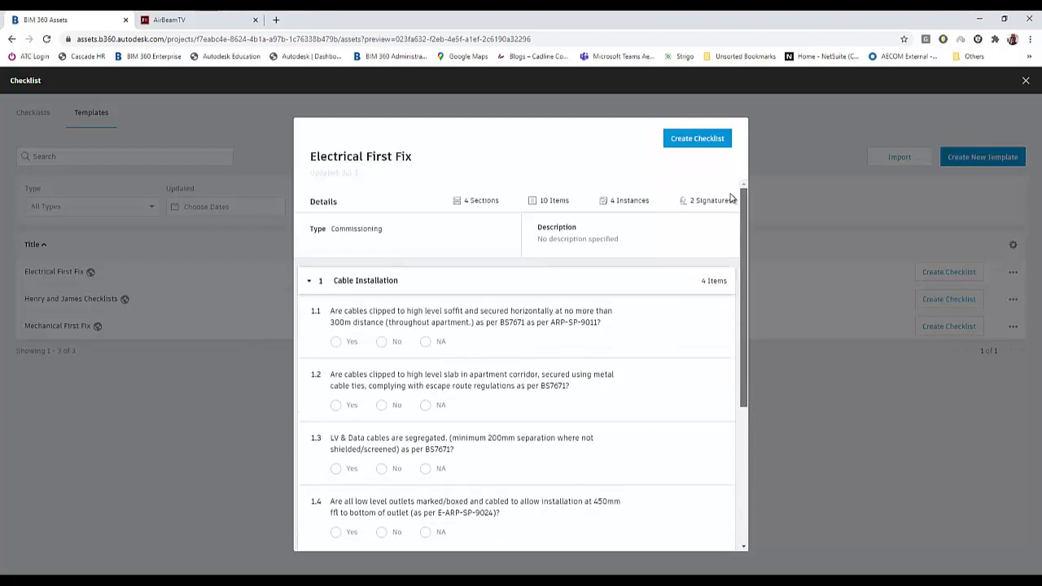
{"action": "left_click", "coordinate": [704, 146]}
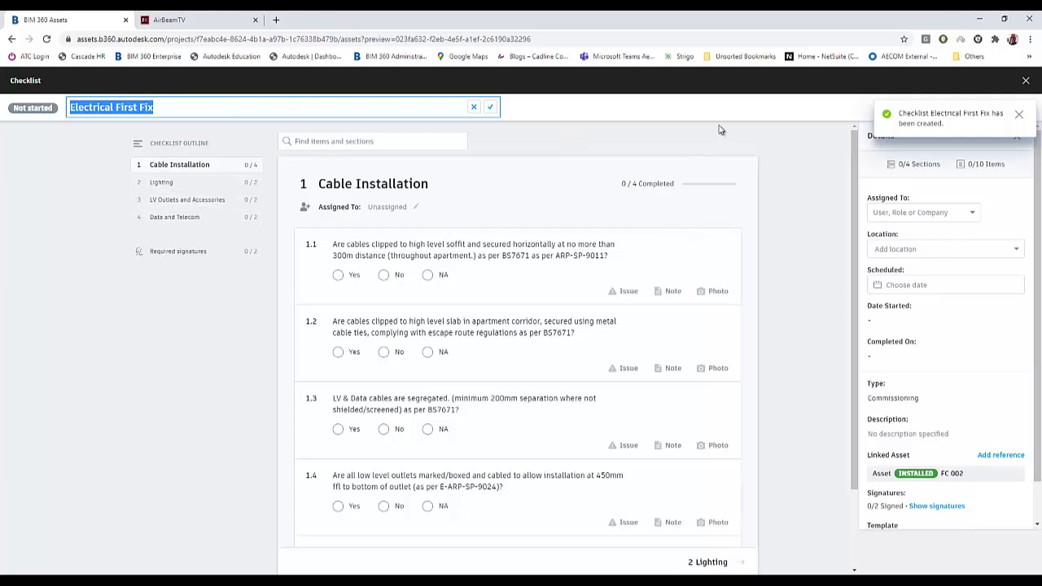
{"action": "left_click", "coordinate": [1025, 81]}
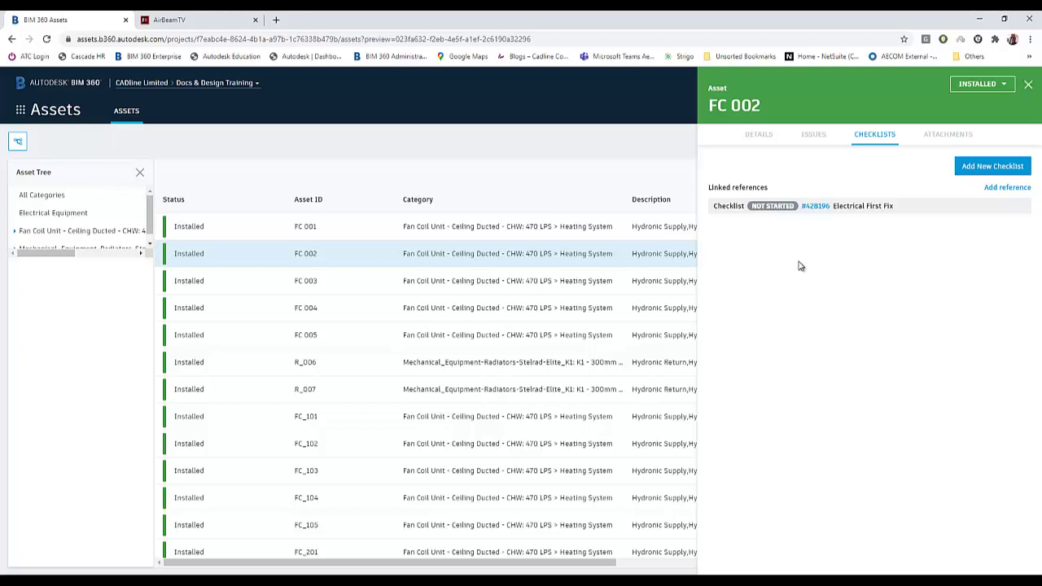
Step: Review the details of asset FC 002, close them and open the details of asset FC 004
{"action": "left_click", "coordinate": [757, 136]}
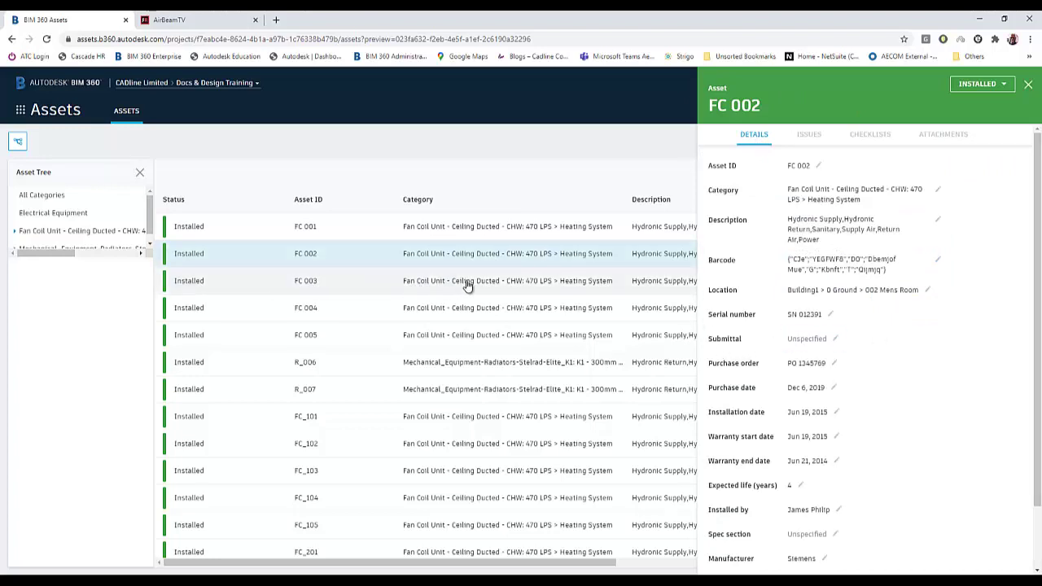
{"action": "left_click", "coordinate": [1028, 85]}
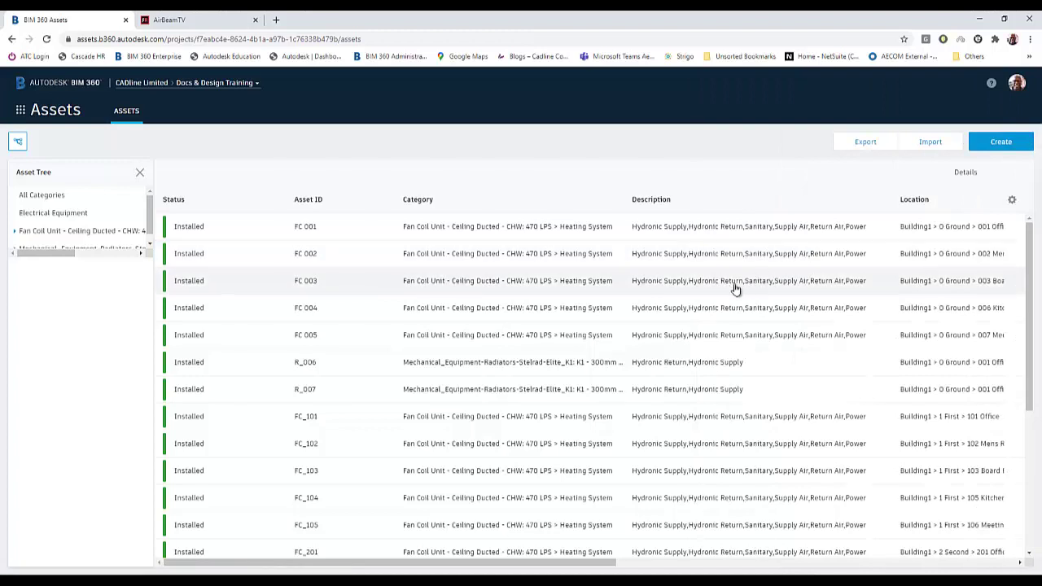
{"action": "left_click", "coordinate": [591, 314]}
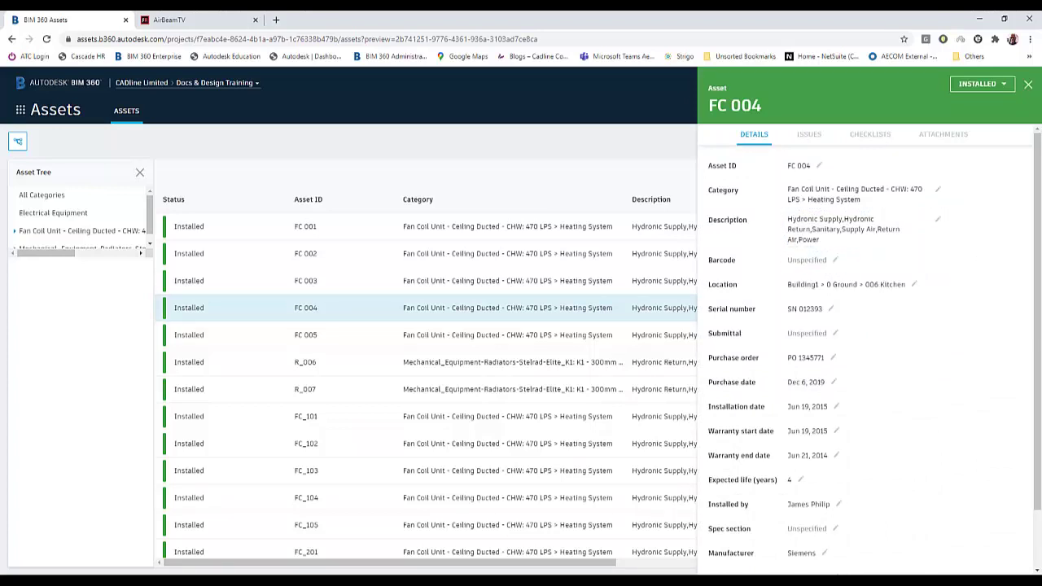
Step: Switch to the AirBeamTV tablet view and add an Electrical First Fix checklist to asset FC 004, located at Building1 > 0 Ground > 005 Reception
{"action": "key", "text": "ctrl+Tab"}
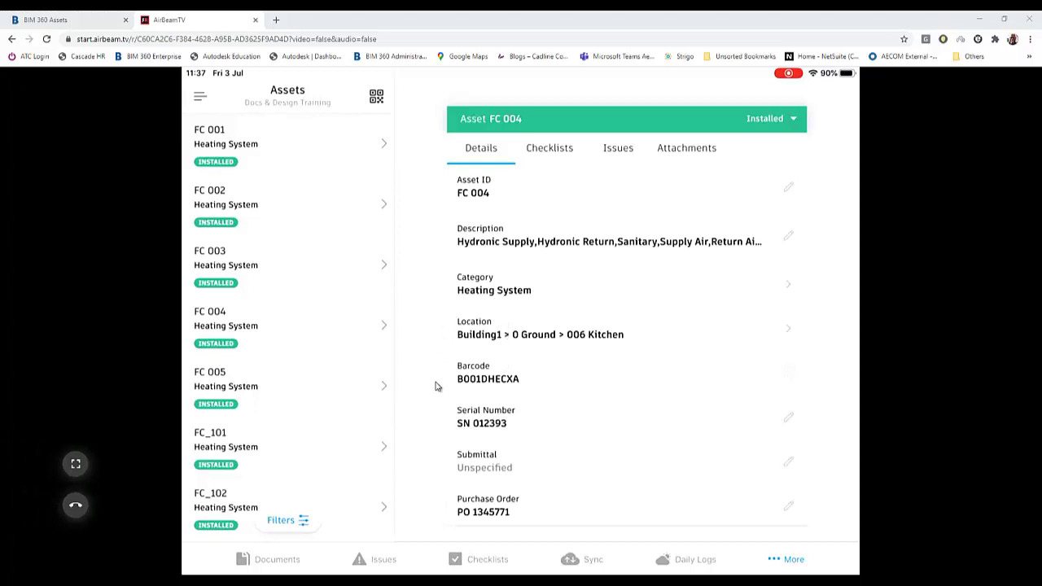
{"action": "left_click", "coordinate": [555, 156]}
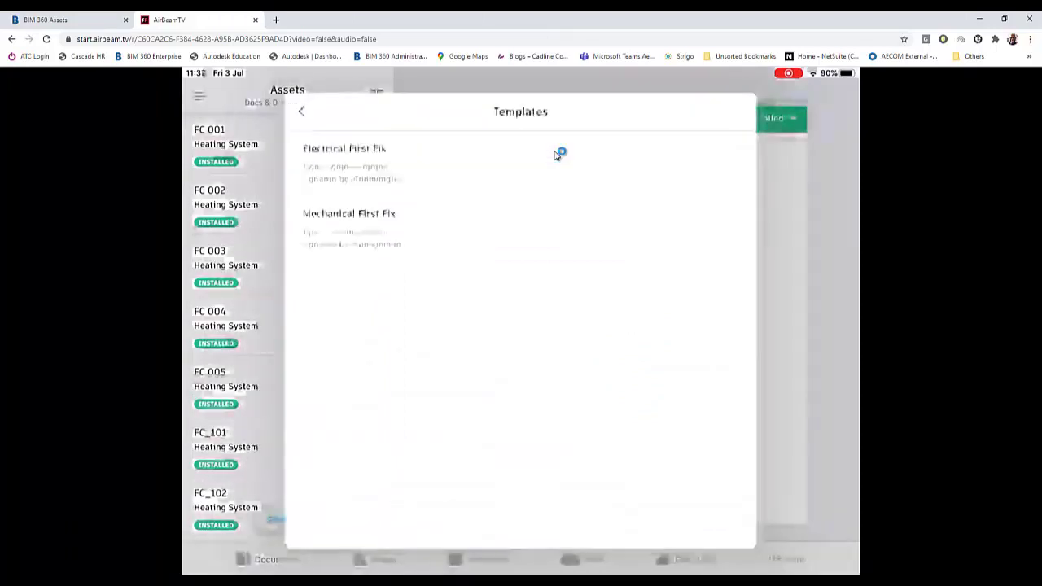
{"action": "left_click", "coordinate": [556, 155]}
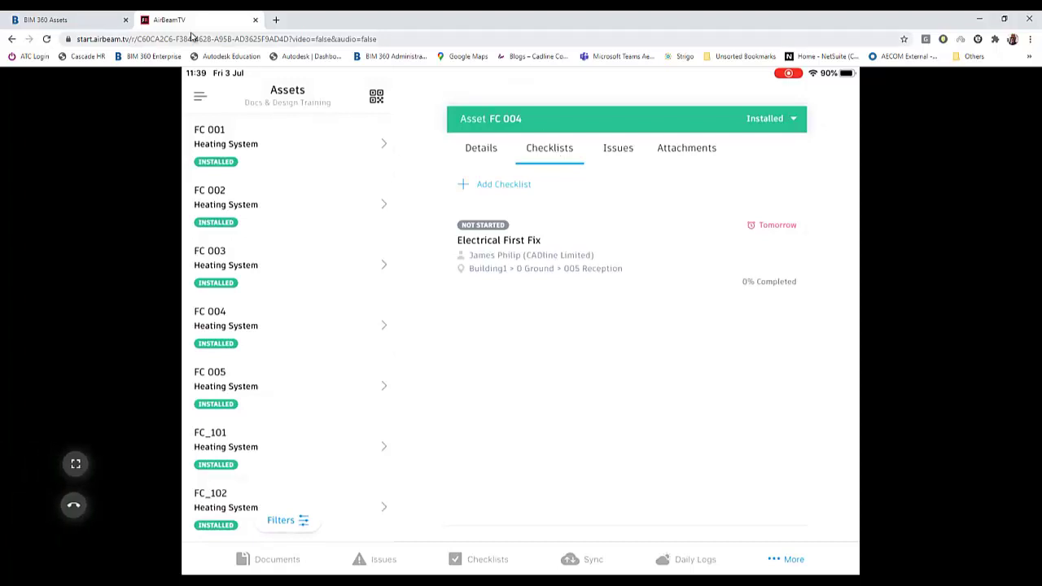
Step: Switch back to BIM 360 Assets in the browser and close the details of asset FC 004
{"action": "left_click", "coordinate": [88, 24]}
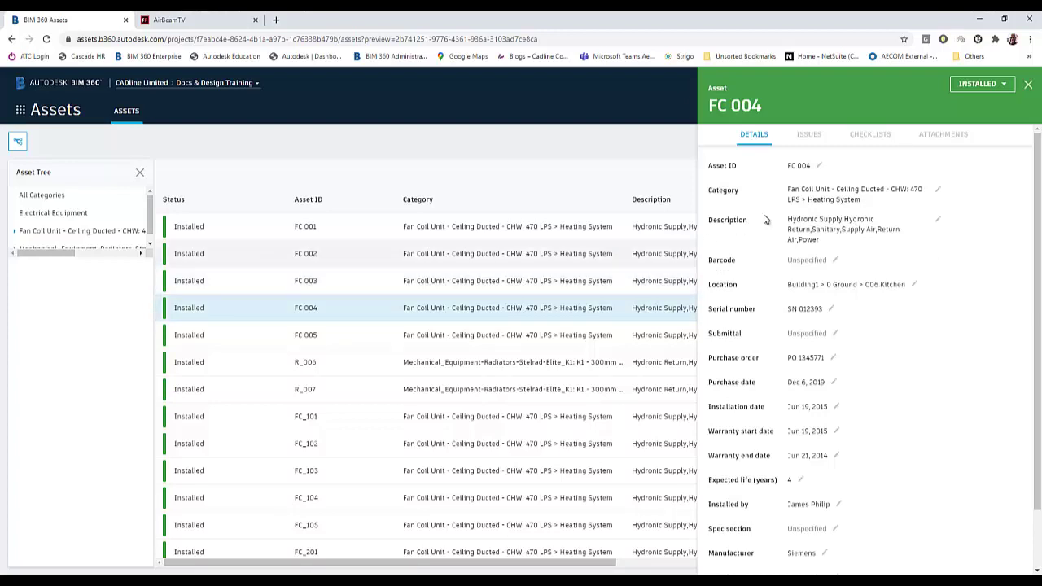
{"action": "left_click", "coordinate": [1027, 88]}
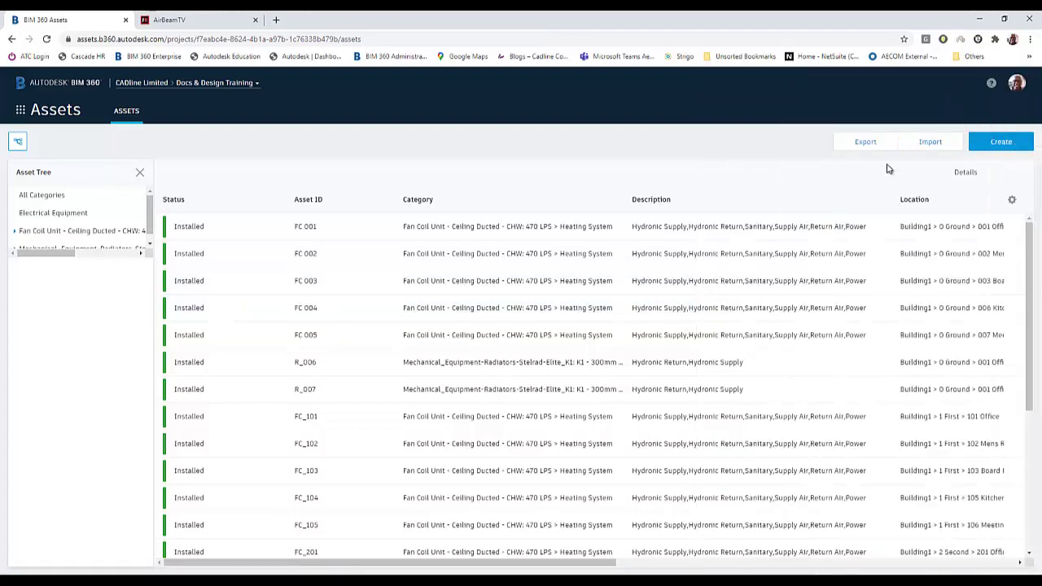